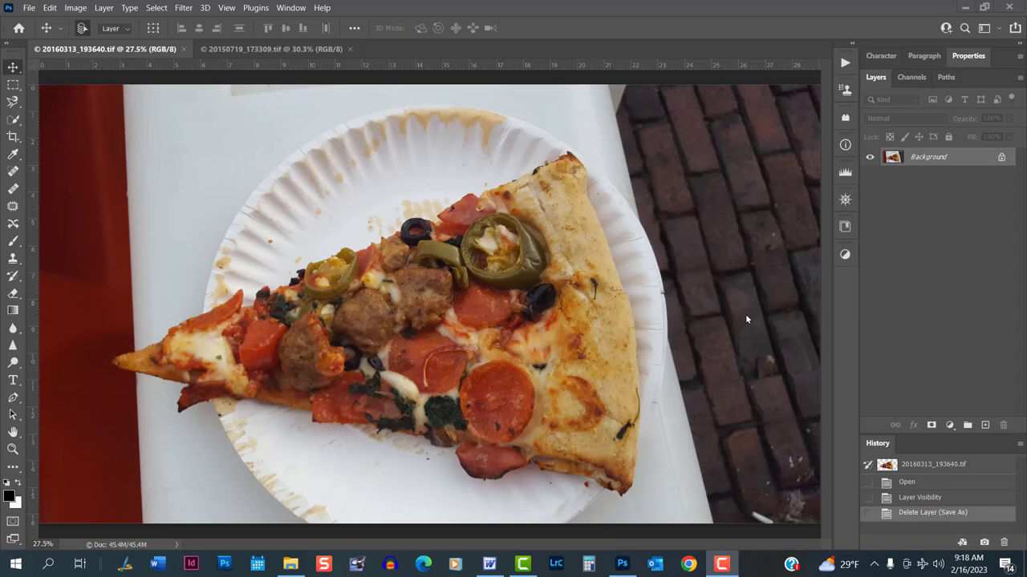
# Step: Compare the Times Square photo and the pizza photo by switching between their documents
pyautogui.click(262, 50)
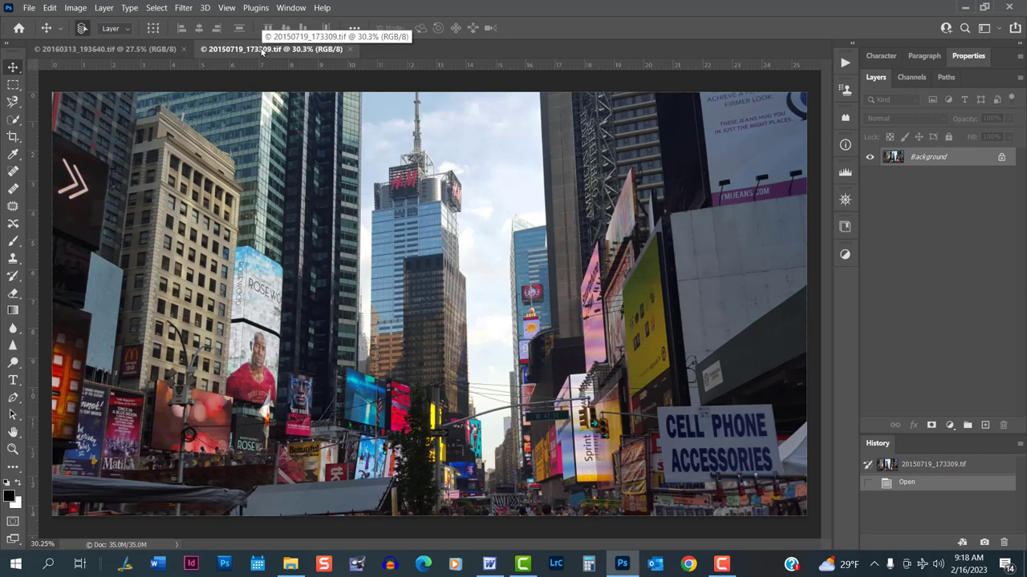
pyautogui.click(136, 49)
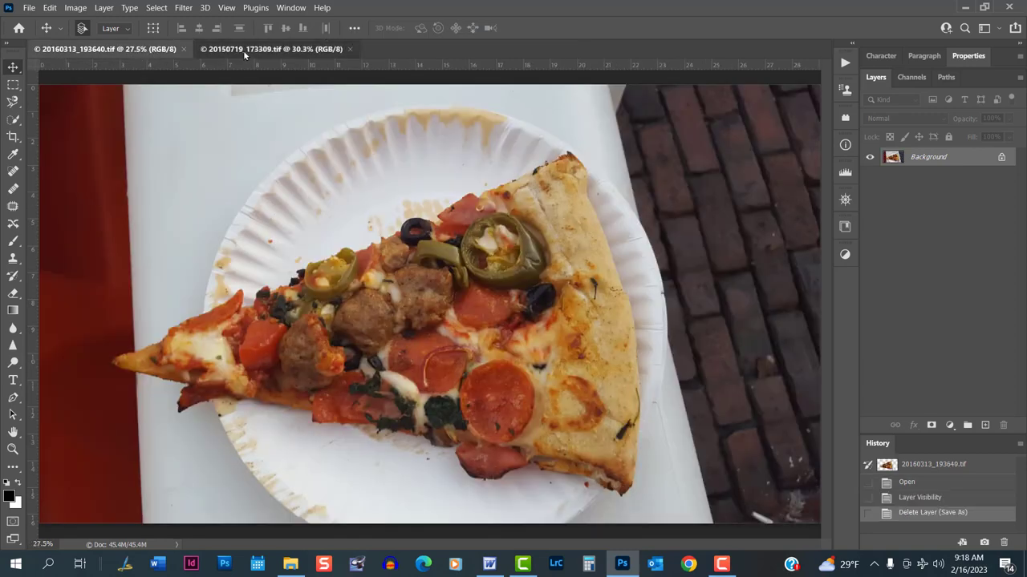
pyautogui.click(243, 49)
pyautogui.click(144, 49)
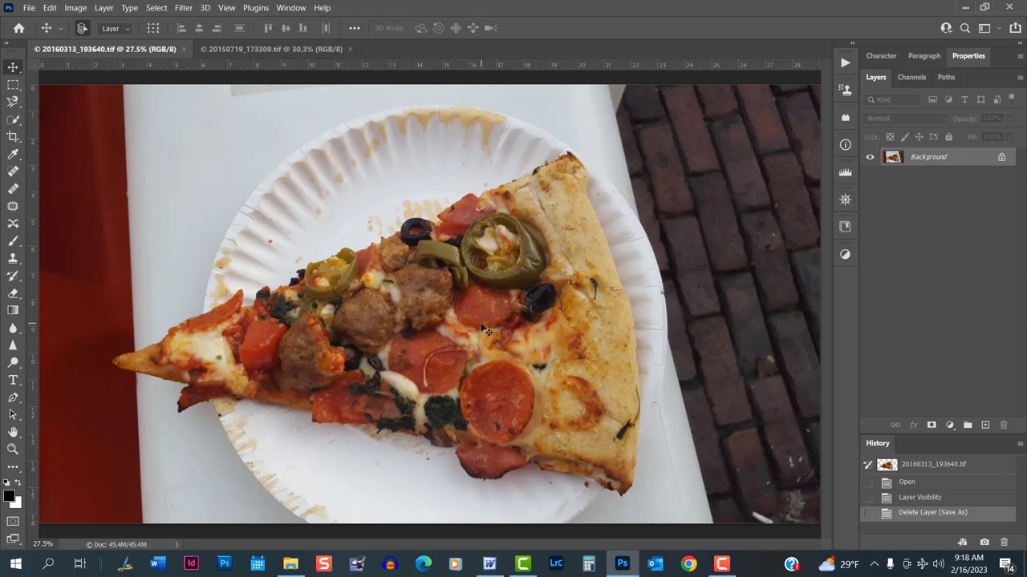
# Step: With Quick Selection active, try Select Subject on the pizza photo, then deselect the result
pyautogui.click(13, 120)
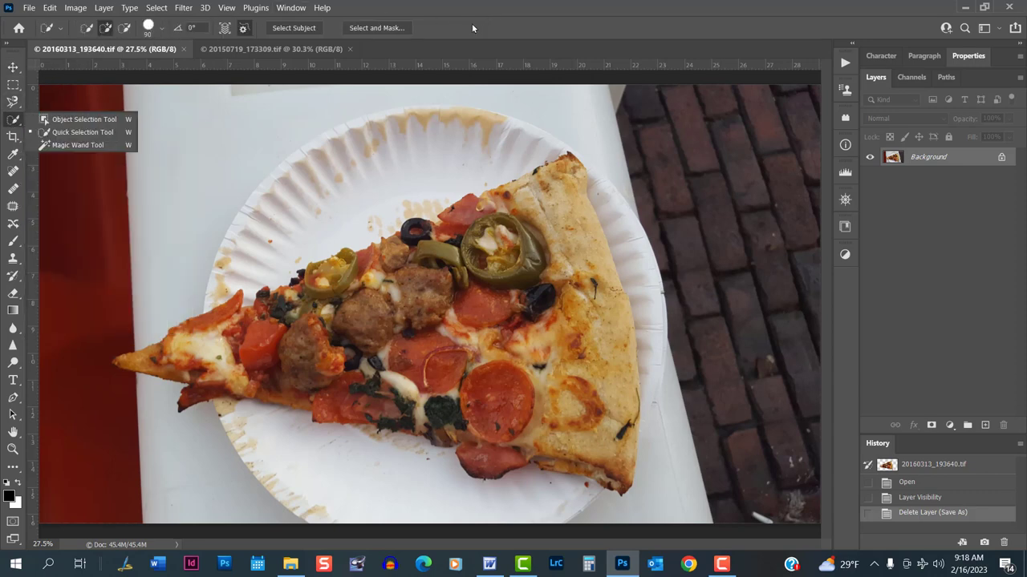
pyautogui.click(293, 29)
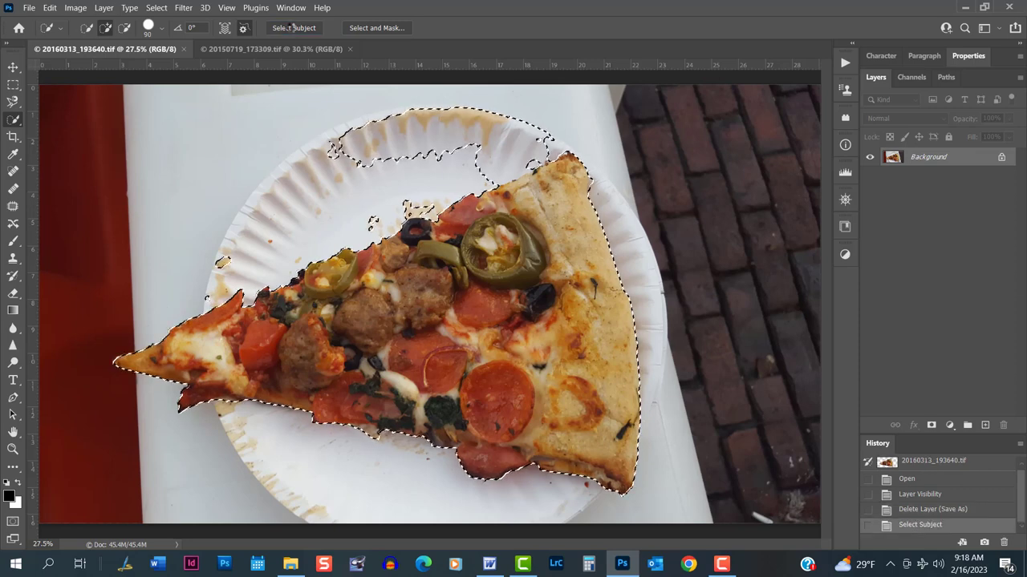
pyautogui.rightClick(410, 146)
pyautogui.click(425, 153)
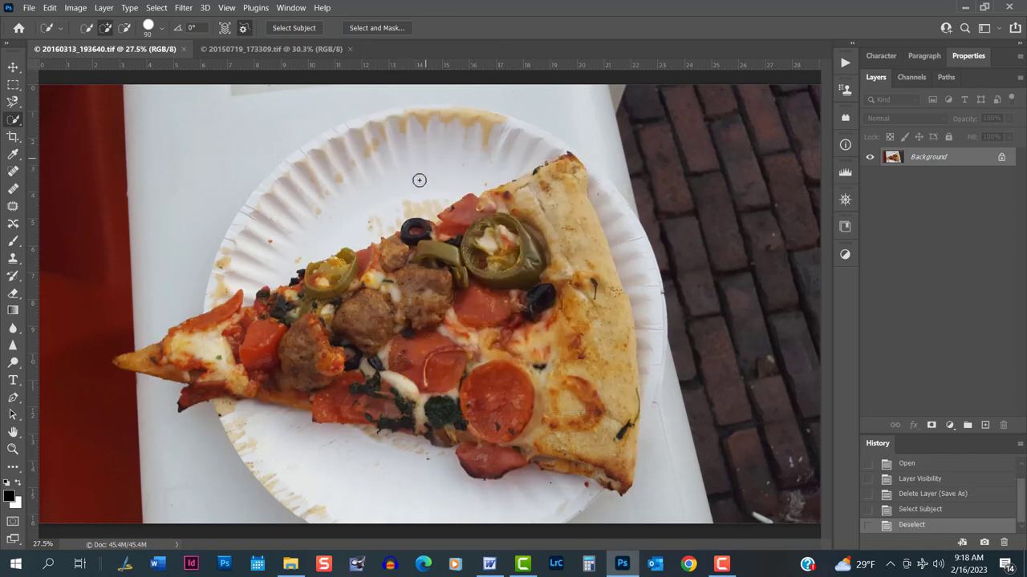
# Step: Paint a 500 px Quick Selection across the pizza toppings and over the left crust tip
pyautogui.press(']')
pyautogui.press(']')
pyautogui.press(']')
pyautogui.press(']')
pyautogui.press(']')
pyautogui.press(']')
pyautogui.press(']')
pyautogui.press(']')
pyautogui.press(']')
pyautogui.click(299, 336)
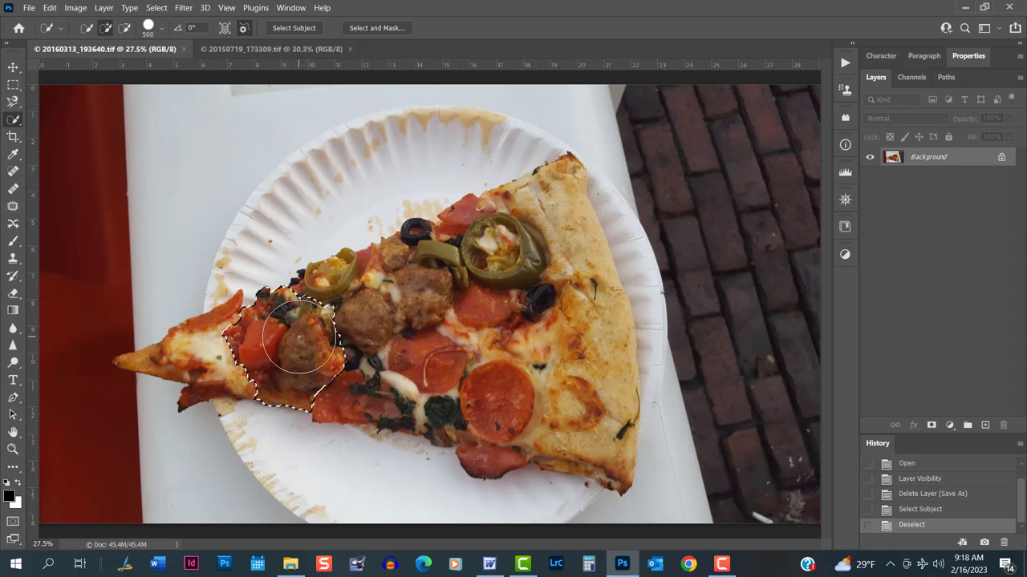
pyautogui.moveTo(299, 337)
pyautogui.mouseDown()
pyautogui.moveTo(441, 320)
pyautogui.moveTo(501, 377)
pyautogui.moveTo(542, 263)
pyautogui.mouseUp()
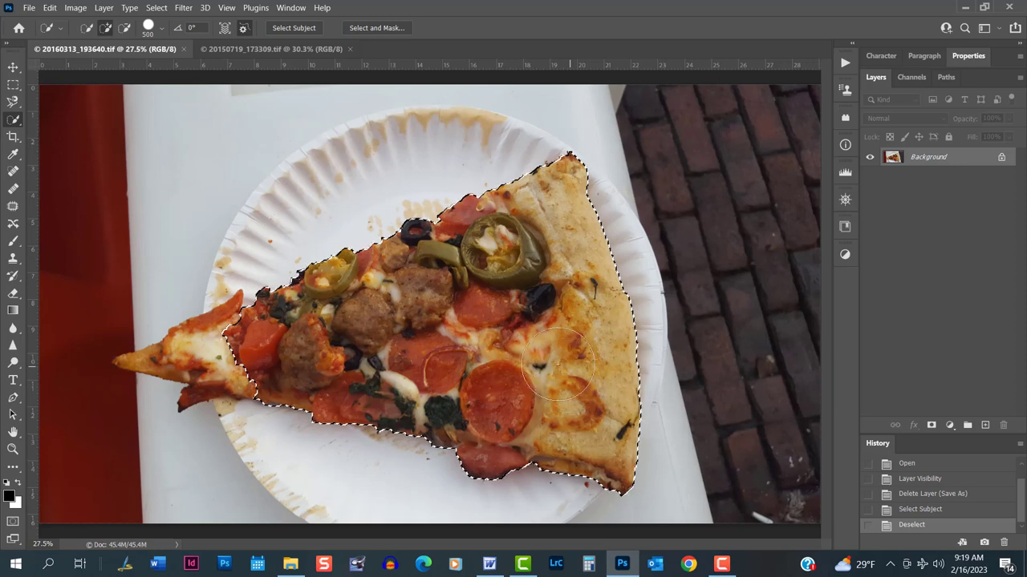
pyautogui.moveTo(140, 357)
pyautogui.mouseDown()
pyautogui.moveTo(160, 345)
pyautogui.moveTo(229, 353)
pyautogui.mouseUp()
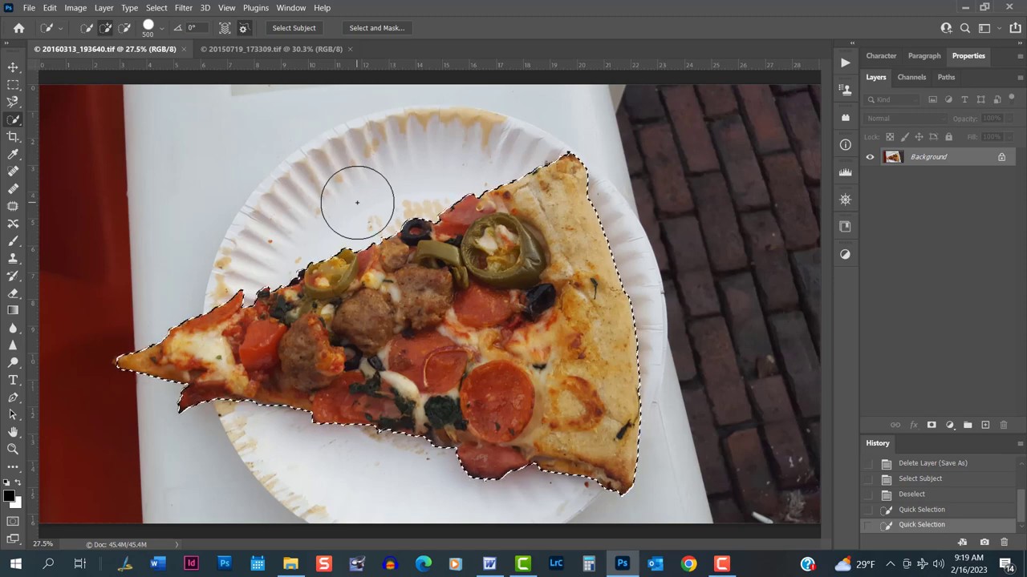
# Step: Zoom in and add the crust tip to the selection with a smaller brush
pyautogui.scroll(5, 154, 300)
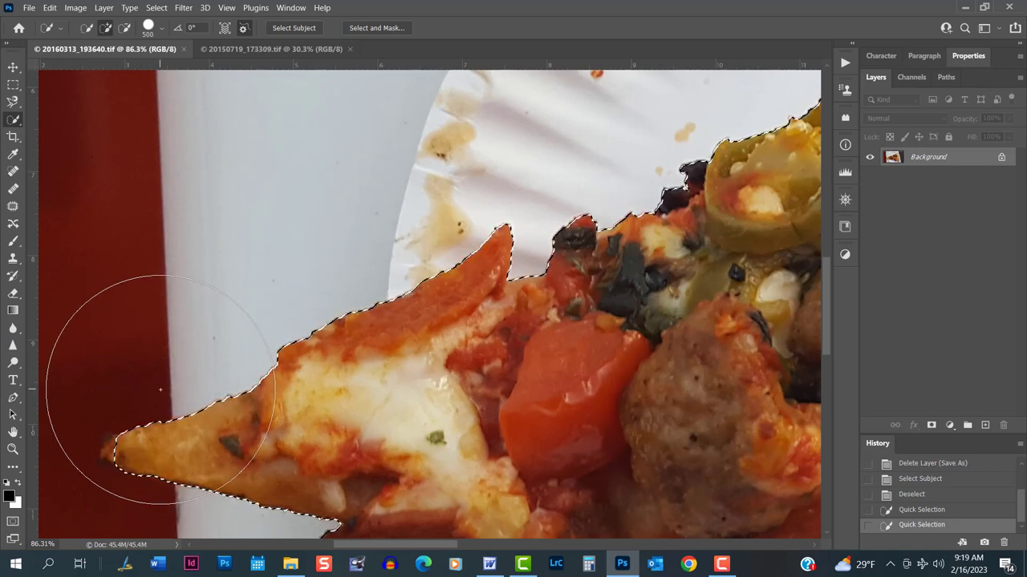
pyautogui.press('[')
pyautogui.press('[')
pyautogui.press('[')
pyautogui.press('[')
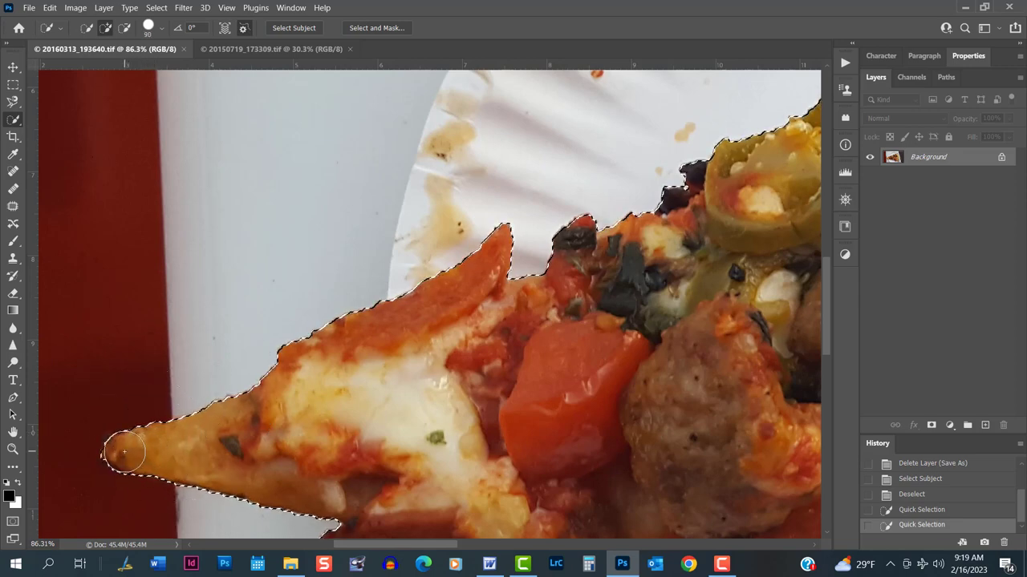
pyautogui.click(229, 444)
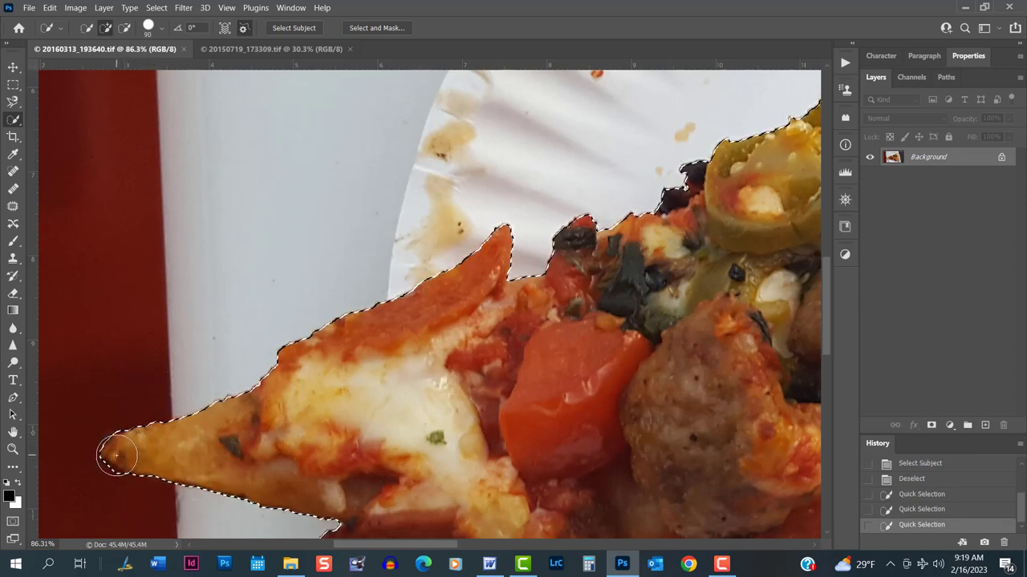
pyautogui.click(119, 497)
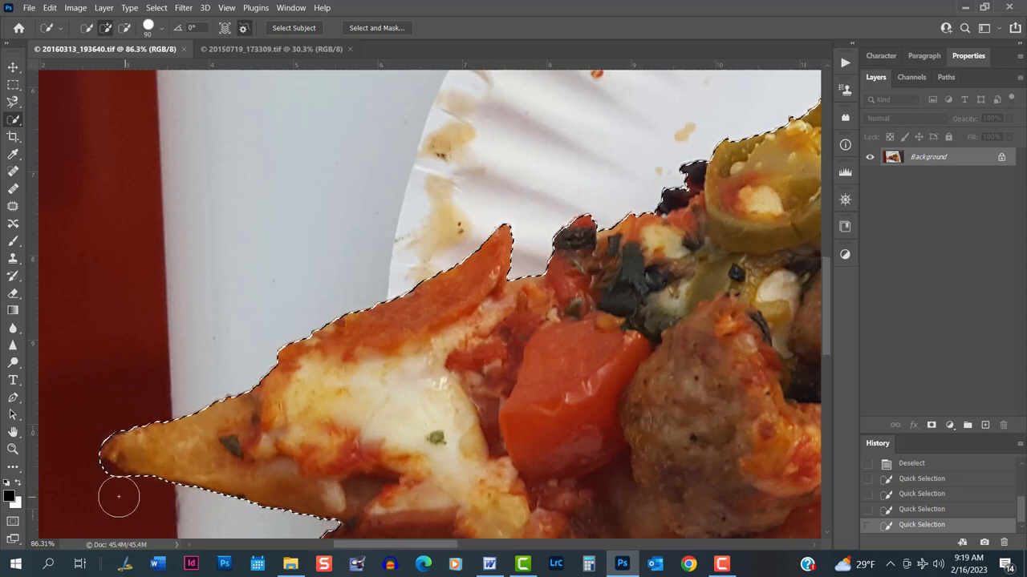
# Step: Pan along the crust edges, pepperoni and meatballs to inspect the selection border
pyautogui.press('alt')
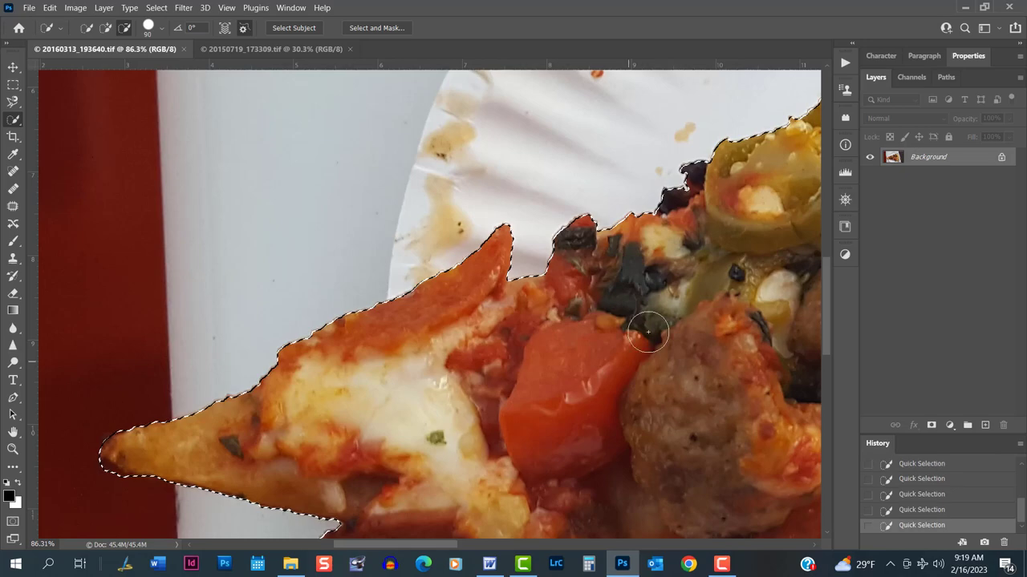
pyautogui.hscroll(8, 592, 354)
pyautogui.scroll(3, 591, 354)
pyautogui.hscroll(5, 591, 355)
pyautogui.scroll(1, 592, 355)
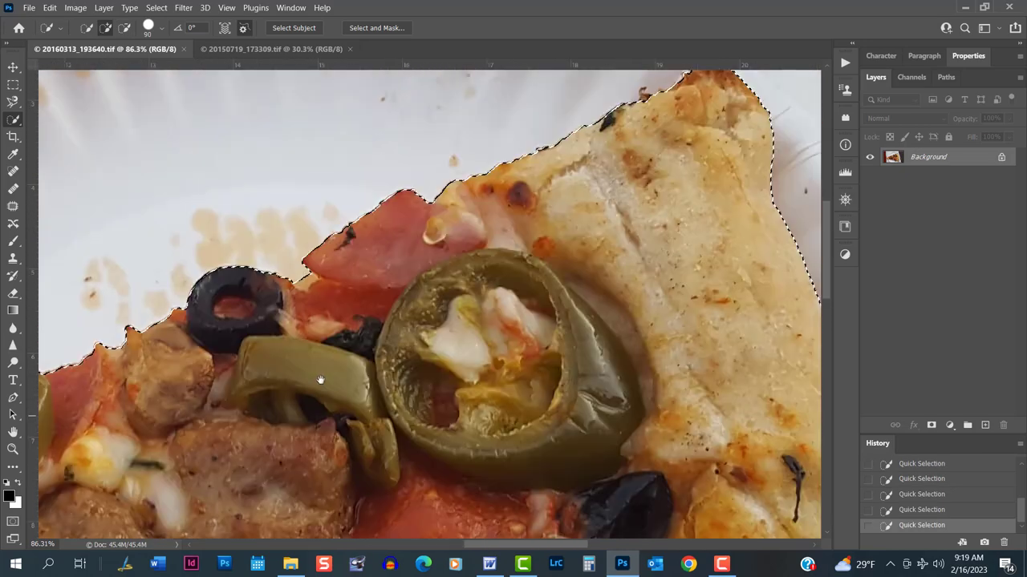
pyautogui.hscroll(3, 653, 289)
pyautogui.scroll(1, 653, 289)
pyautogui.moveTo(503, 354); pyautogui.dragTo(508, 337)
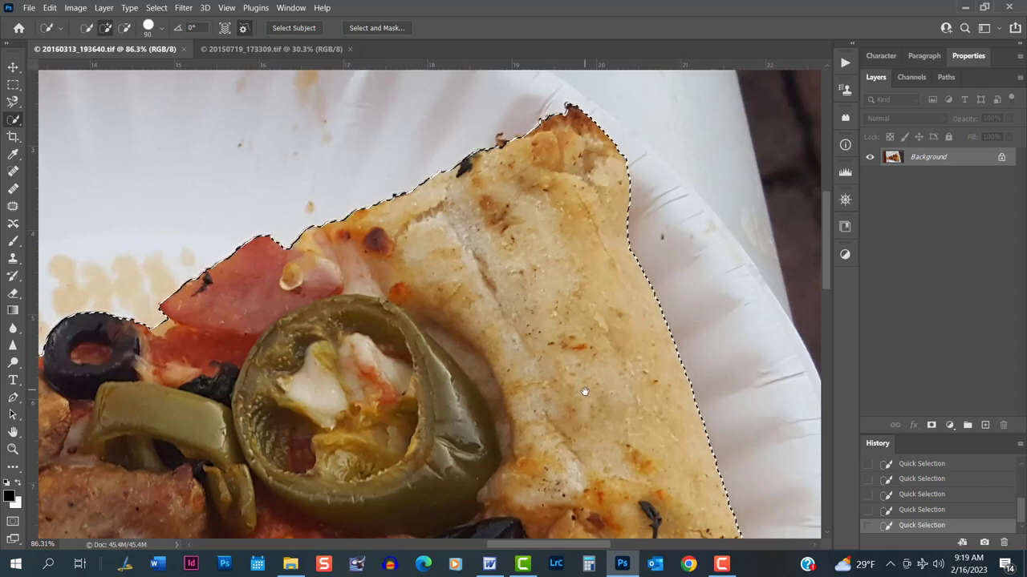
pyautogui.moveTo(584, 391)
pyautogui.mouseDown()
pyautogui.moveTo(468, 257)
pyautogui.moveTo(433, 144)
pyautogui.mouseUp()
pyautogui.moveTo(502, 390)
pyautogui.mouseDown()
pyautogui.moveTo(473, 217)
pyautogui.moveTo(481, 224)
pyautogui.mouseUp()
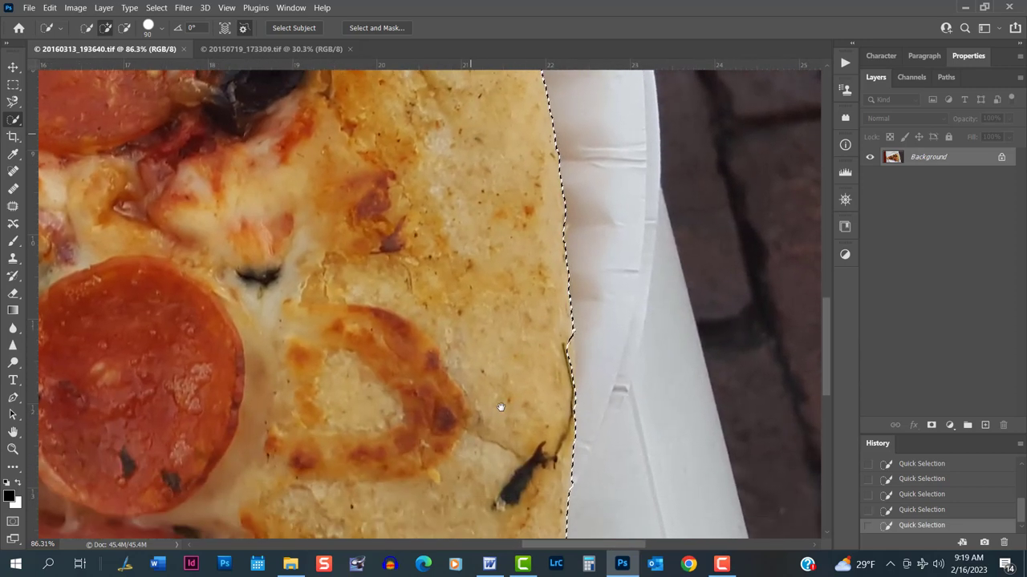
pyautogui.moveTo(500, 409); pyautogui.dragTo(506, 312)
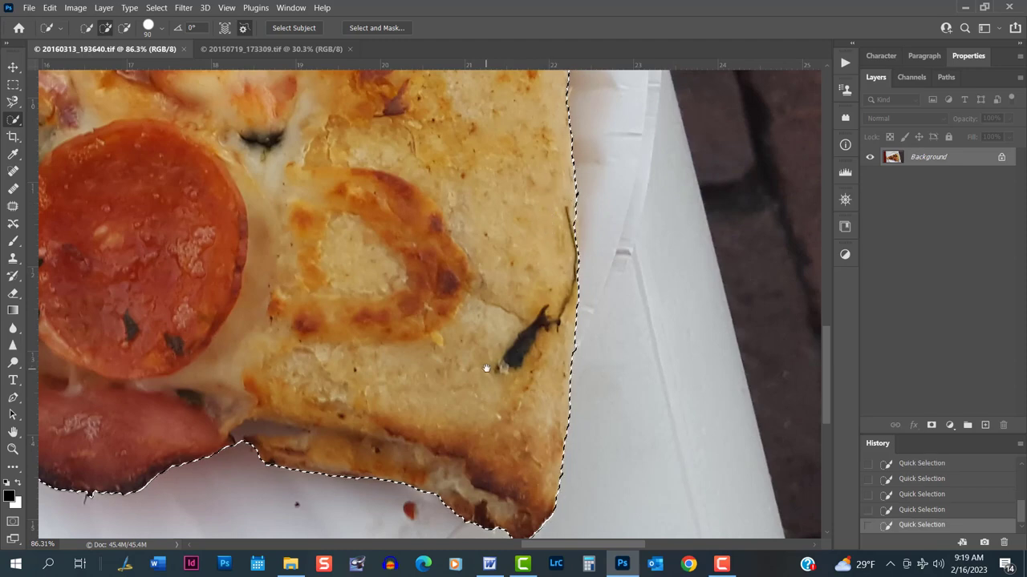
pyautogui.moveTo(489, 367)
pyautogui.mouseDown()
pyautogui.moveTo(531, 240)
pyautogui.moveTo(607, 305)
pyautogui.mouseUp()
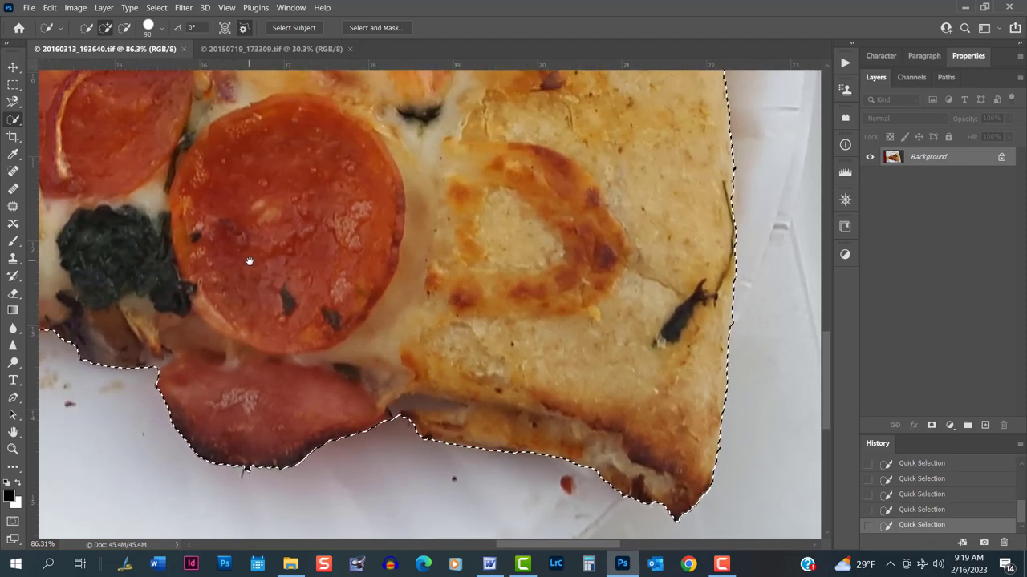
pyautogui.moveTo(248, 259); pyautogui.dragTo(531, 309)
pyautogui.moveTo(310, 270); pyautogui.dragTo(557, 291)
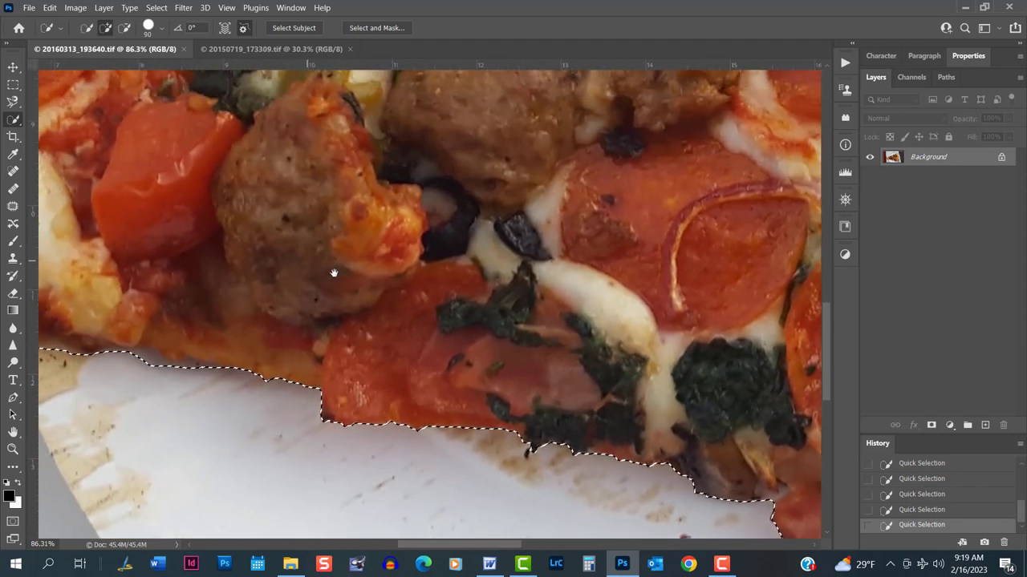
pyautogui.moveTo(334, 273)
pyautogui.mouseDown()
pyautogui.moveTo(553, 340)
pyautogui.moveTo(556, 360)
pyautogui.mouseUp()
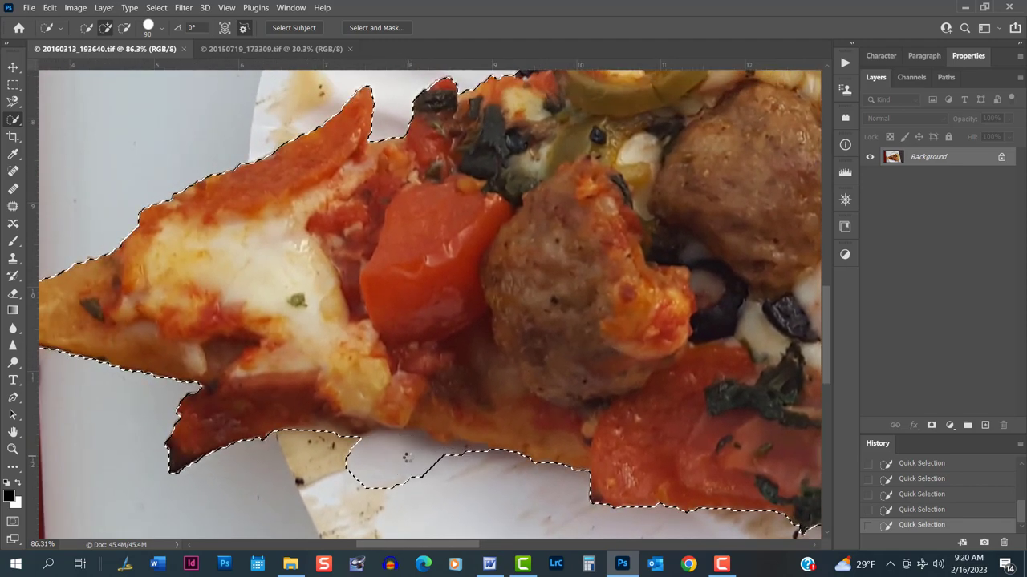
# Step: Subtract the plate area near the notch under the slice from the selection, then zoom out
pyautogui.click(411, 466)
pyautogui.hotkey('ctrl', 'z')
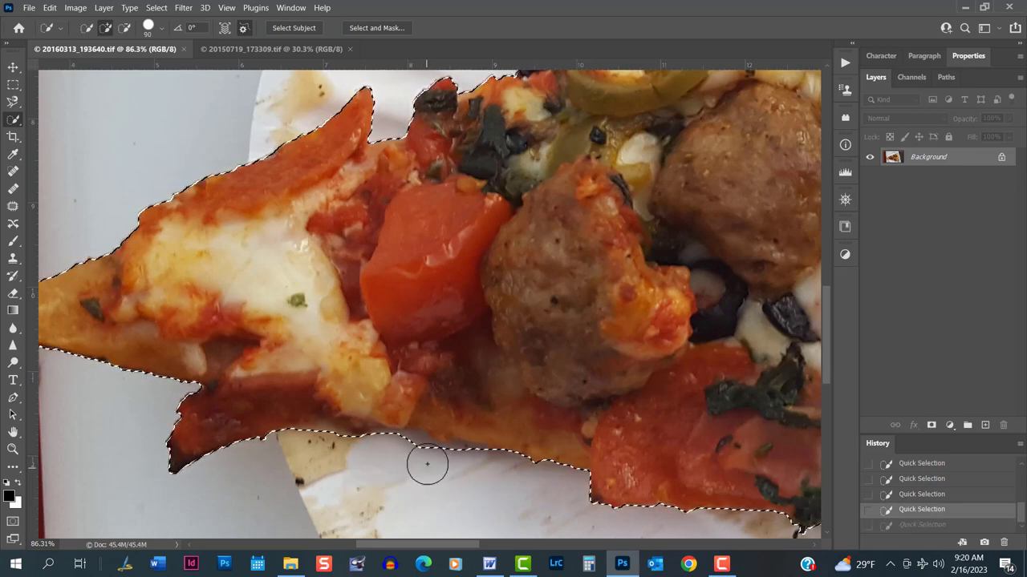
pyautogui.press('alt')
pyautogui.keyDown('alt'); pyautogui.click(407, 462); pyautogui.keyUp('alt')
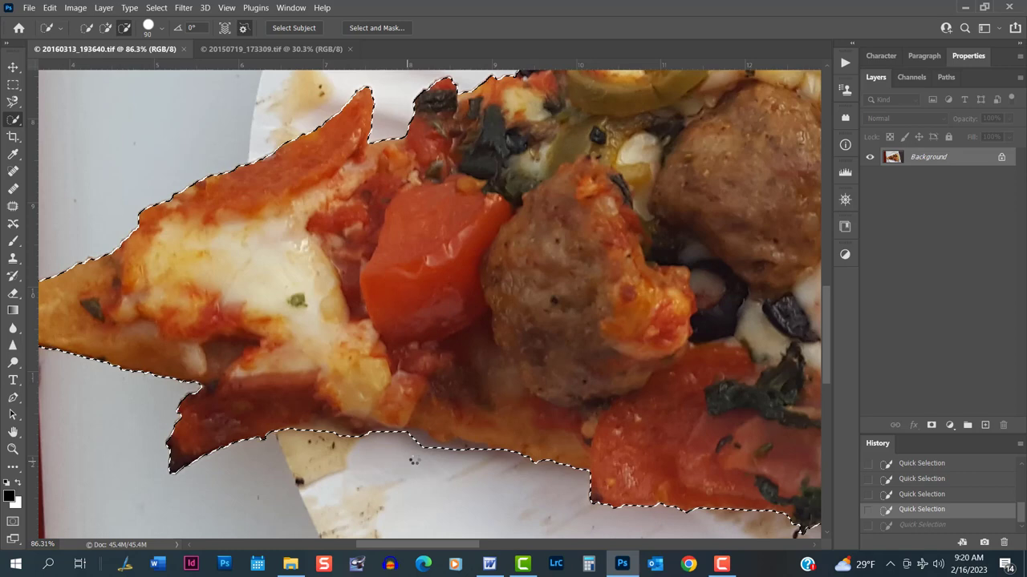
pyautogui.keyDown('alt'); pyautogui.click(419, 453); pyautogui.keyUp('alt')
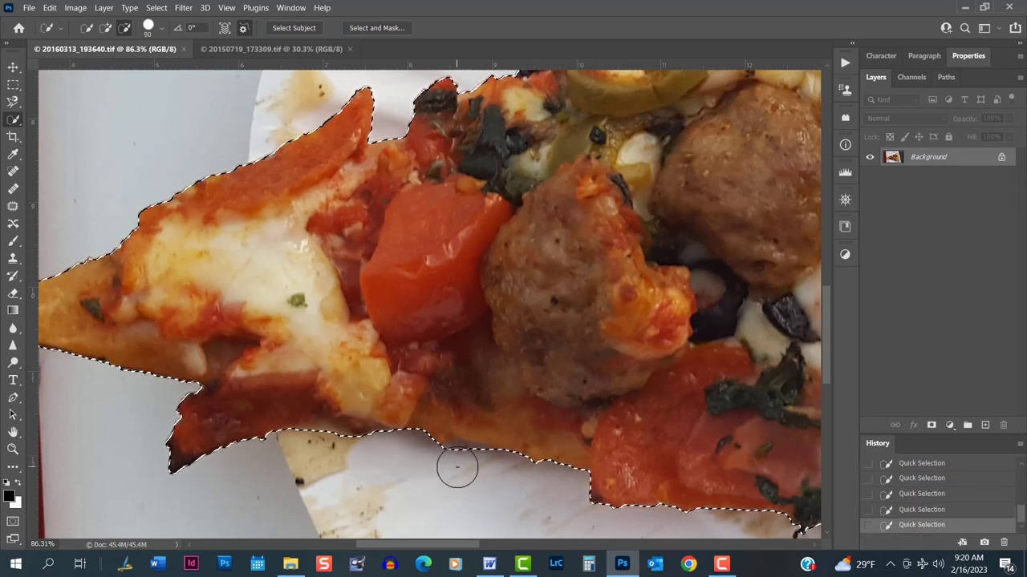
pyautogui.scroll(-2, 391, 474)
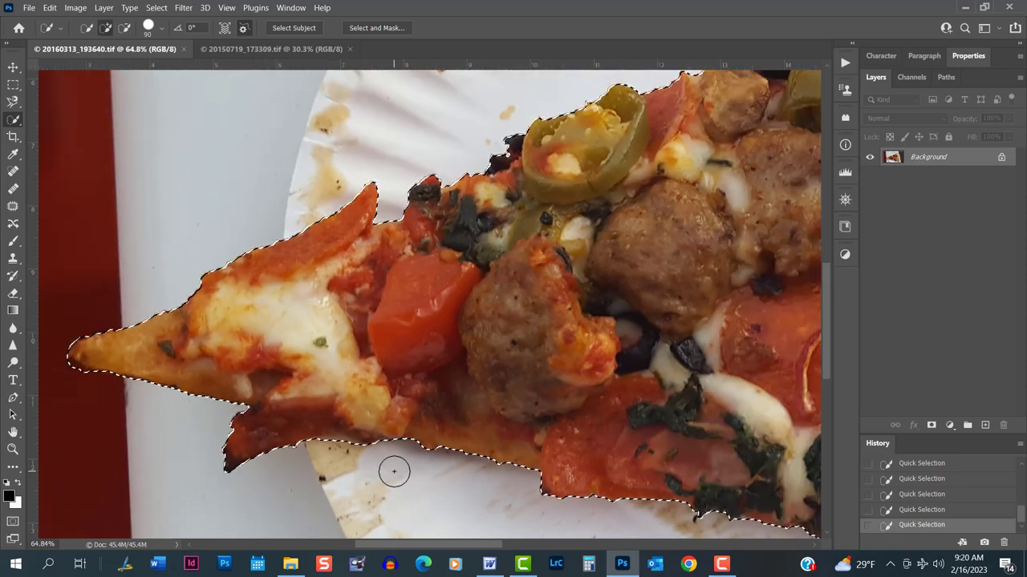
pyautogui.scroll(-2, 487, 398)
pyautogui.scroll(-2, 487, 398)
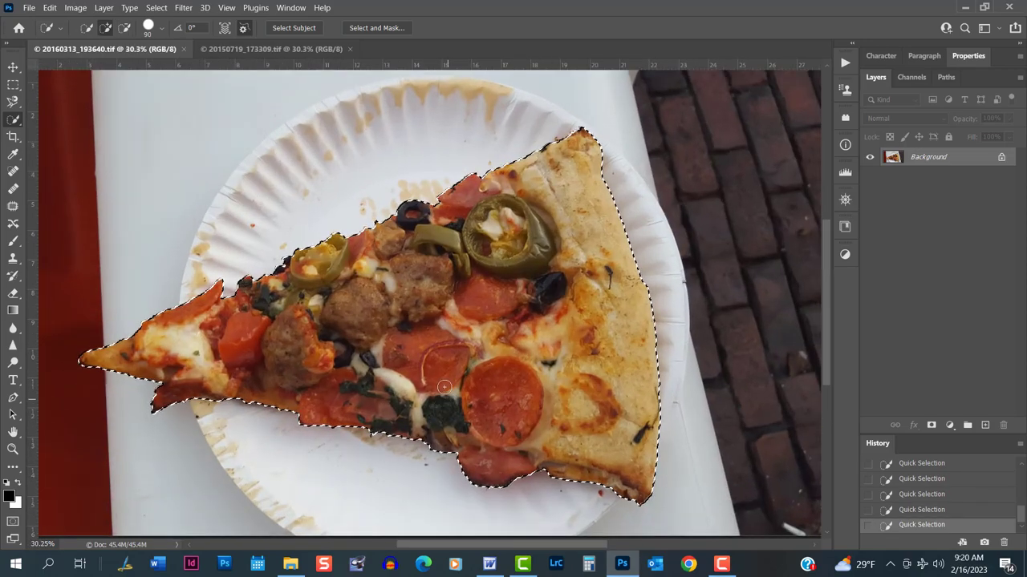
pyautogui.click(12, 523)
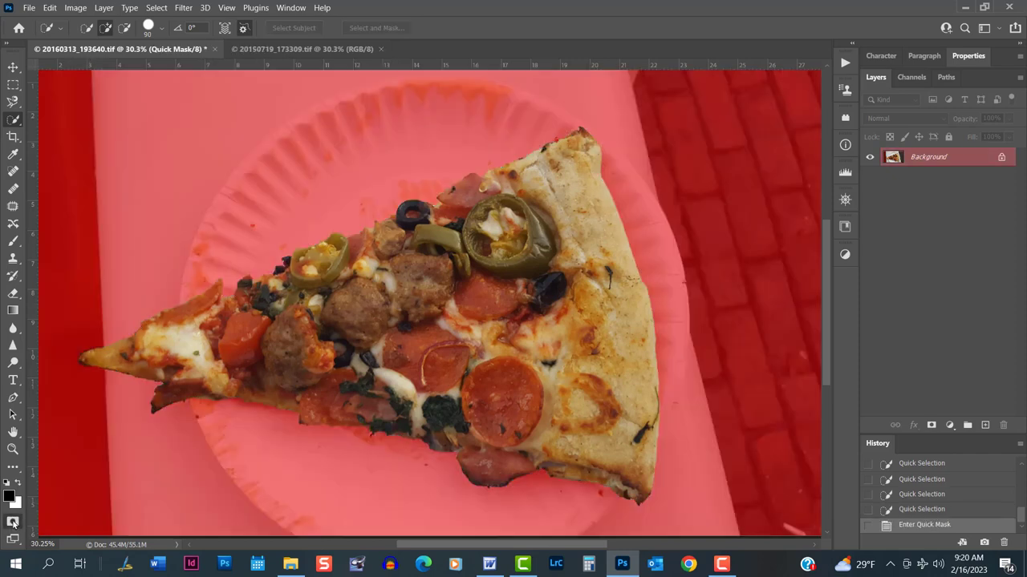
pyautogui.click(13, 523)
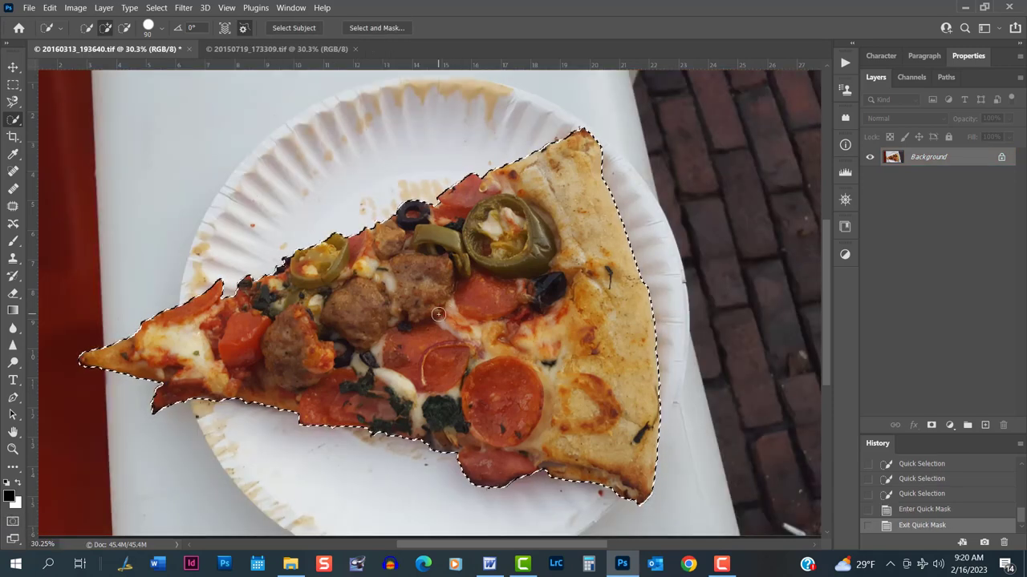
# Step: Copy the selected pizza slice onto Layer 1 with Layer Via Copy
pyautogui.rightClick(439, 314)
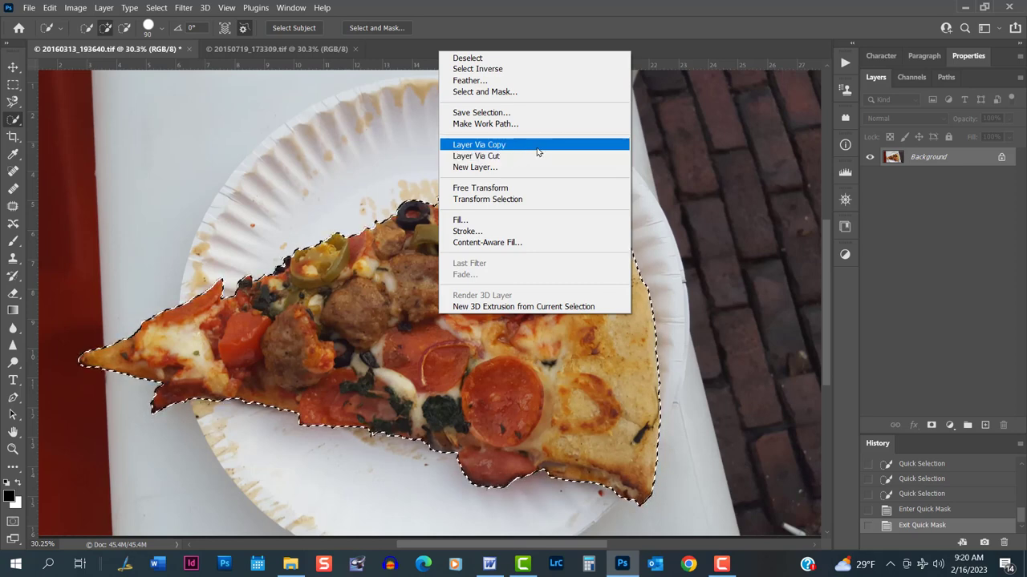
pyautogui.click(543, 146)
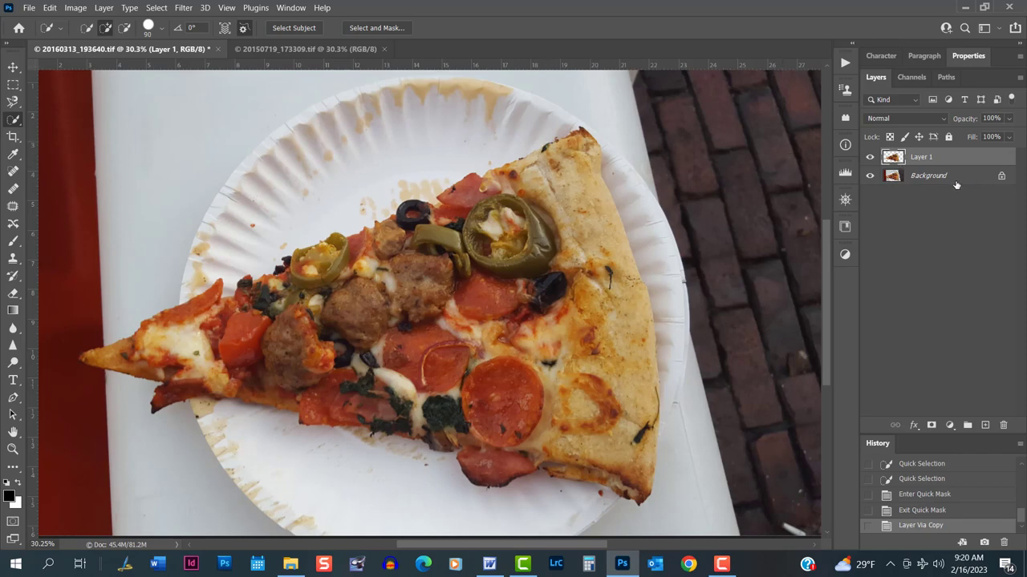
pyautogui.click(870, 177)
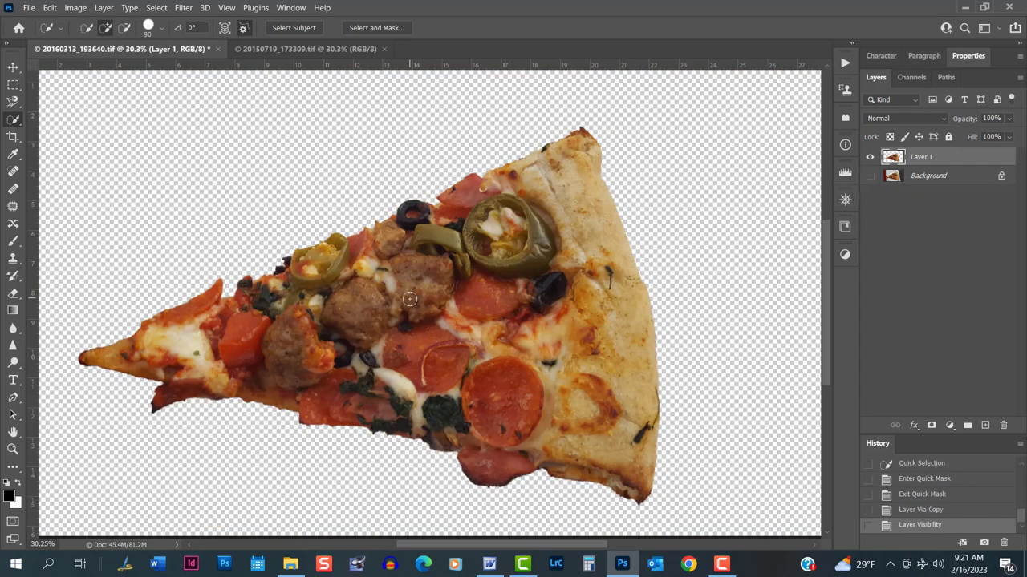
pyautogui.scroll(-1, 411, 298)
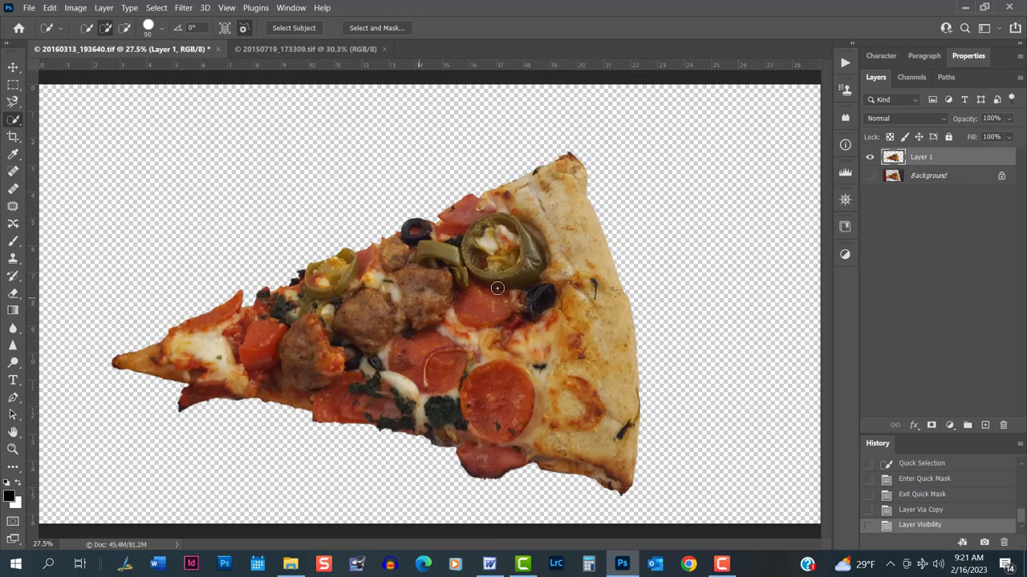
pyautogui.click(869, 176)
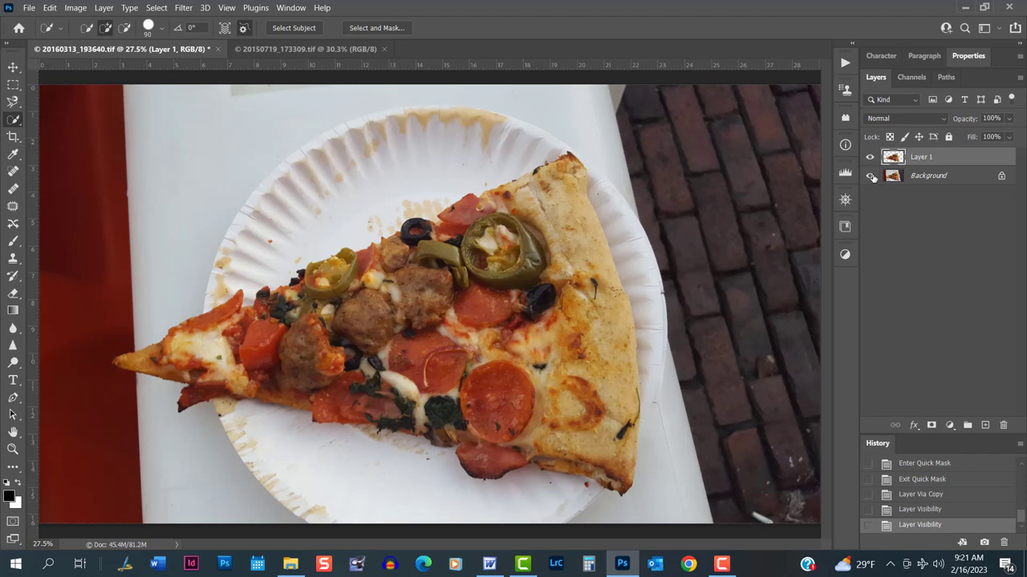
pyautogui.click(869, 176)
pyautogui.click(869, 176)
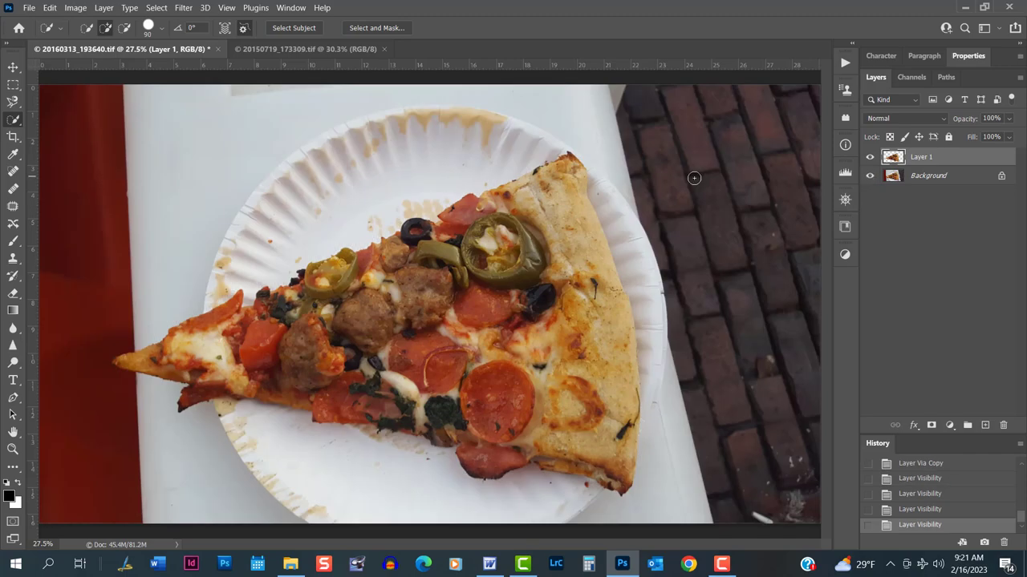
# Step: Save As TIFF over 20160313_193640.tif, confirming the replacement and accepting TIFF Options
pyautogui.click(28, 7)
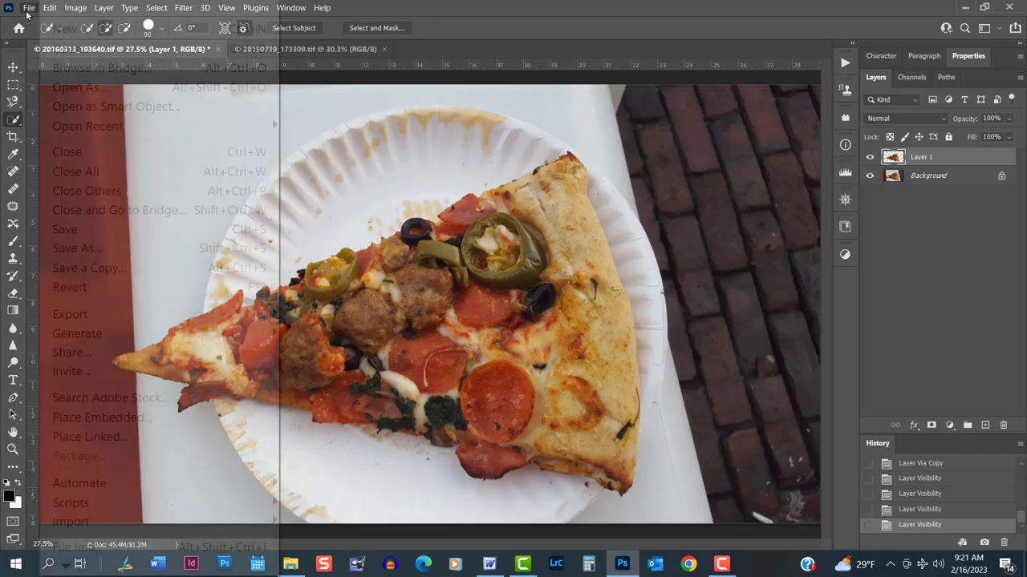
pyautogui.click(86, 249)
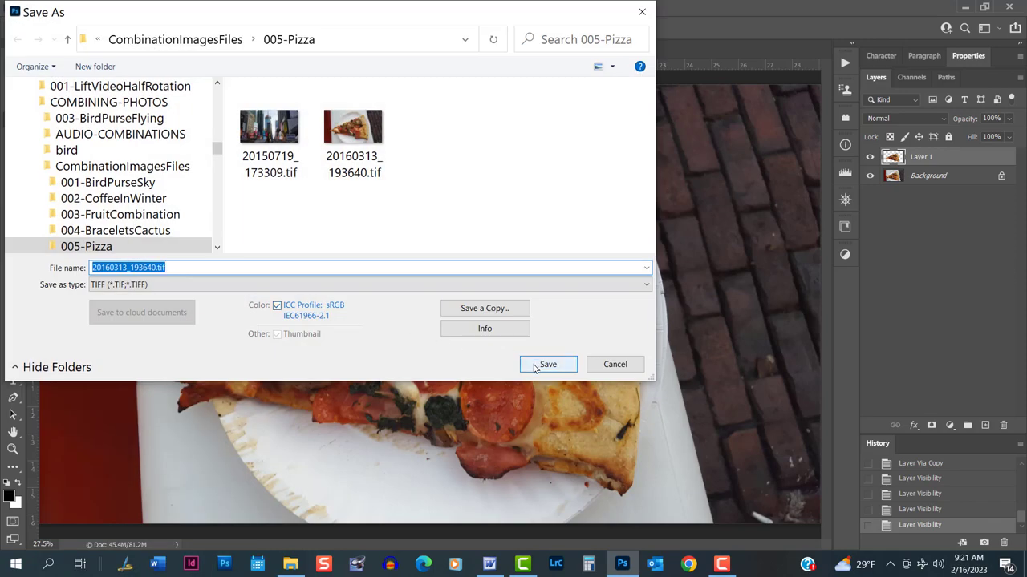
pyautogui.click(535, 366)
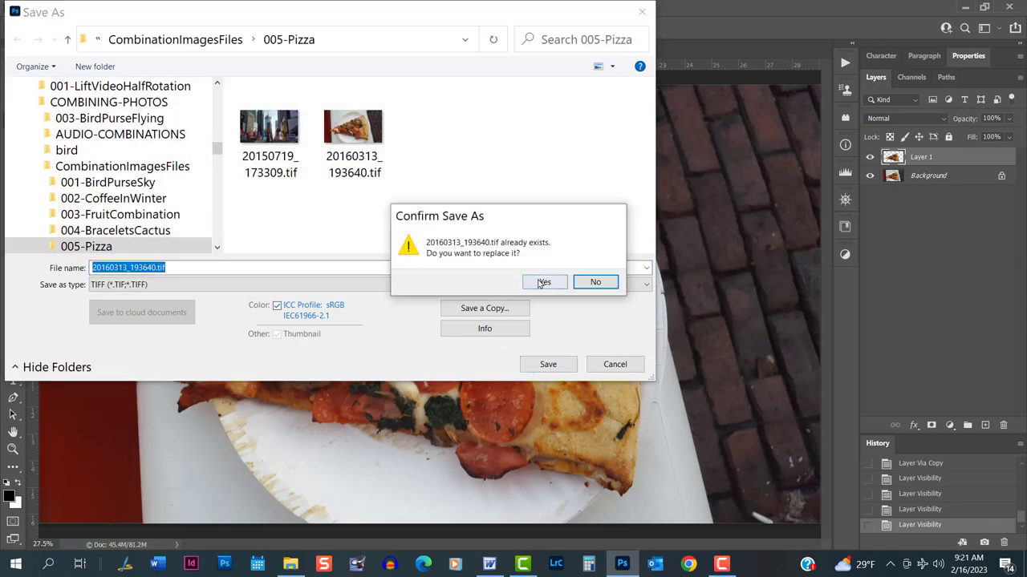
pyautogui.click(541, 283)
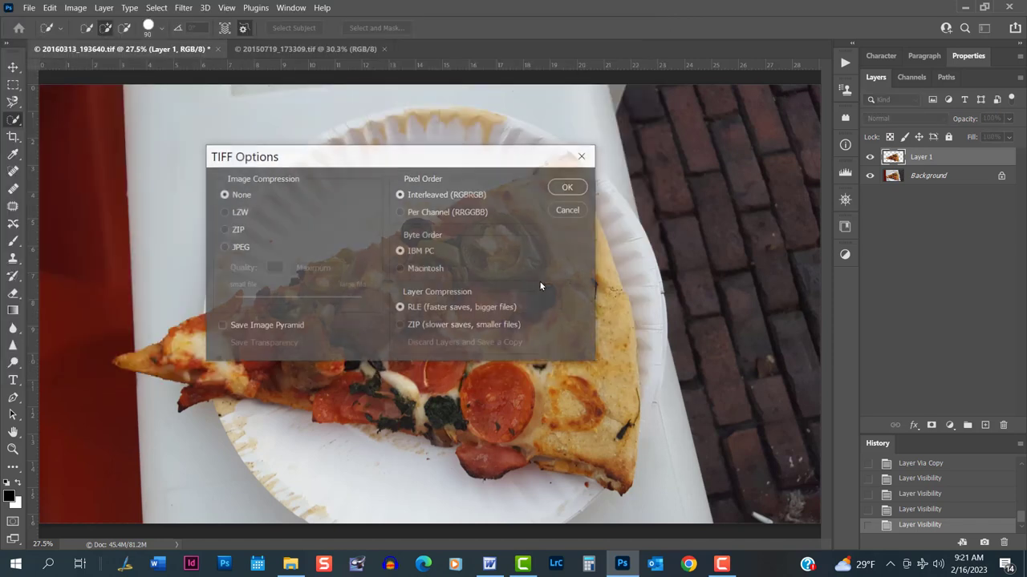
pyautogui.click(567, 187)
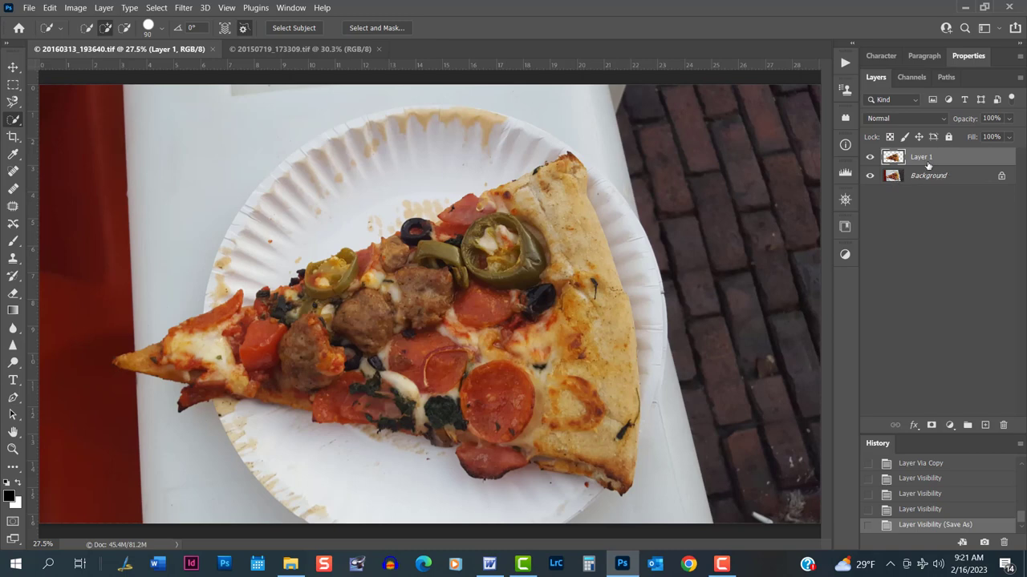
# Step: Hide the Background, float the pizza window, and move Layer 1 into the Times Square photo
pyautogui.click(870, 177)
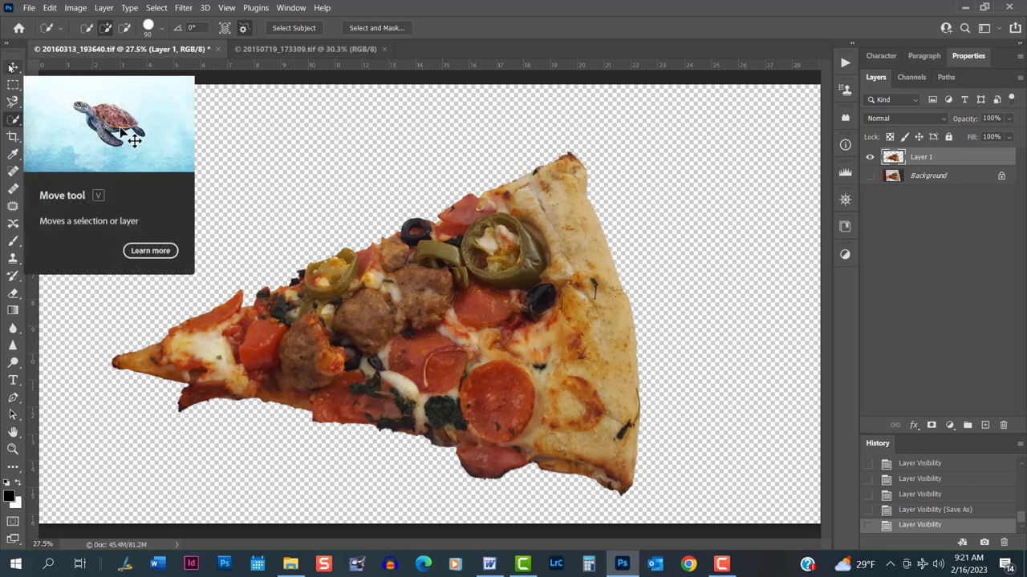
pyautogui.click(12, 66)
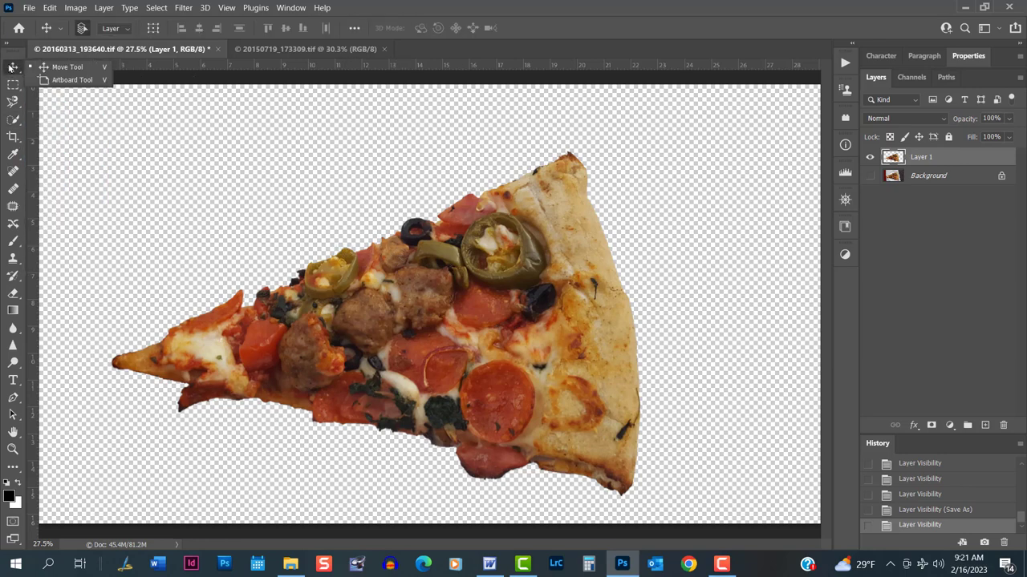
pyautogui.click(117, 51)
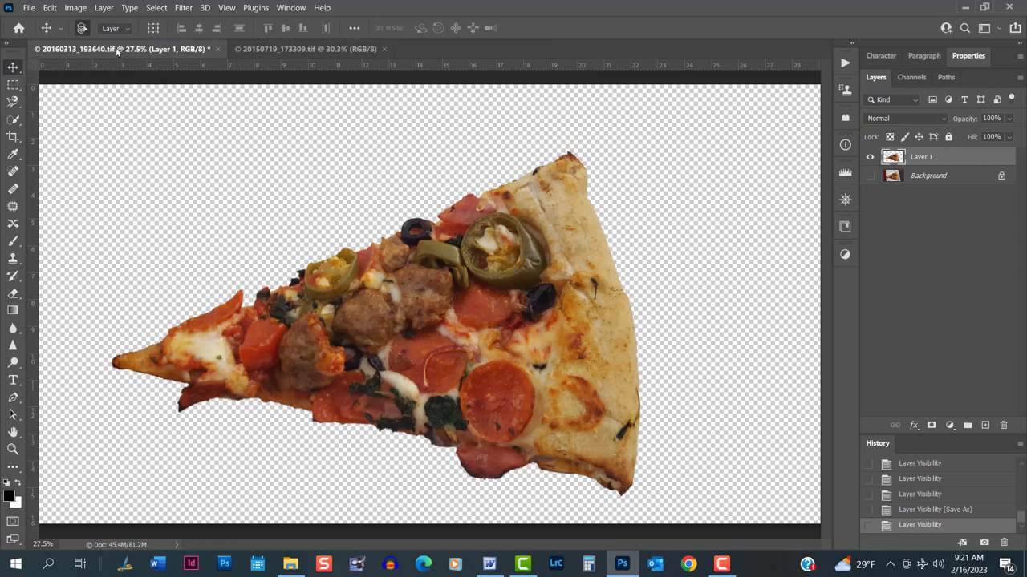
pyautogui.moveTo(117, 51); pyautogui.dragTo(238, 398)
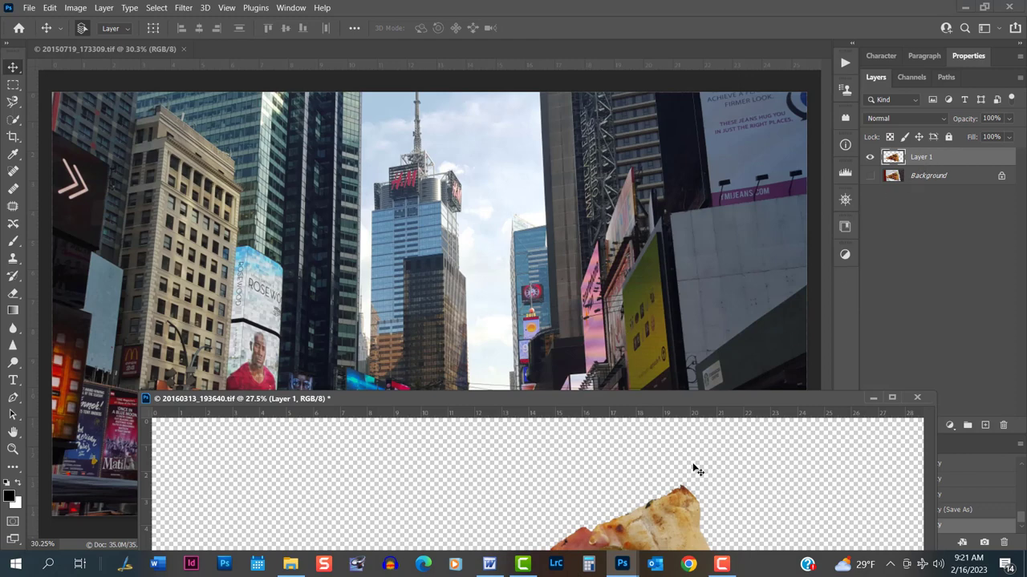
pyautogui.moveTo(674, 399); pyautogui.dragTo(674, 308)
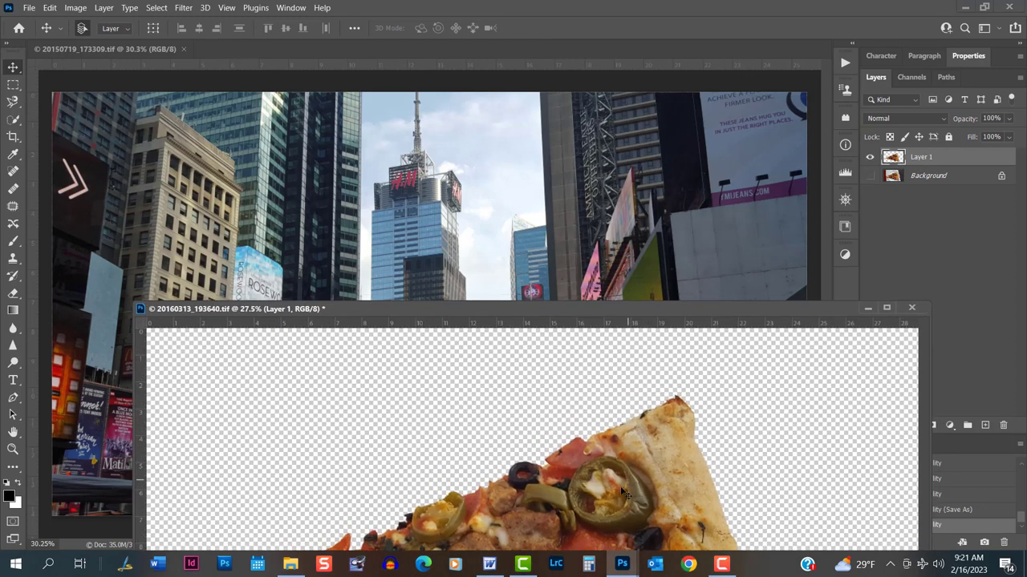
pyautogui.moveTo(624, 495); pyautogui.dragTo(561, 213)
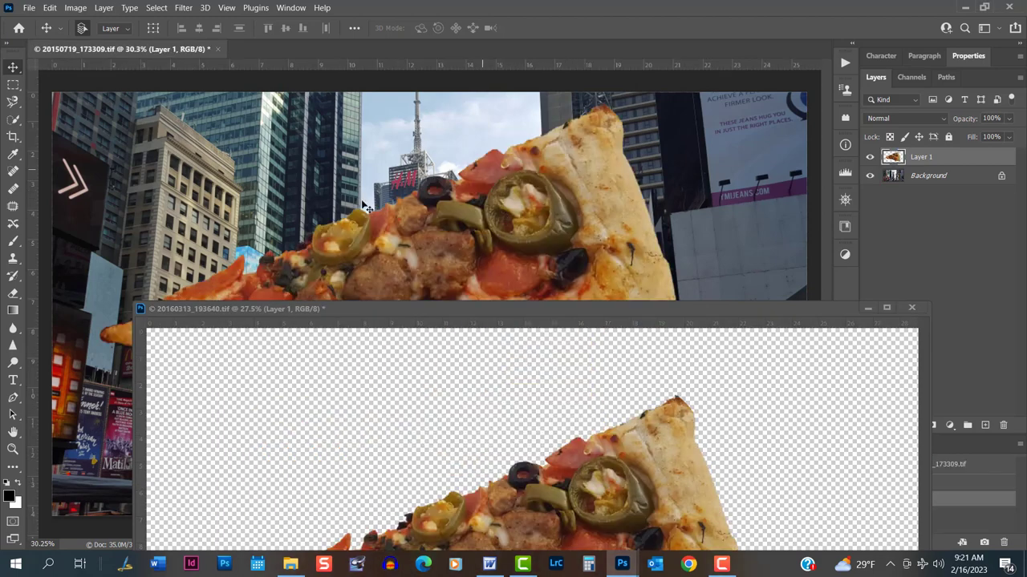
# Step: Re-show the pizza file's Background layer, then close the pizza document, saving its changes
pyautogui.moveTo(638, 307); pyautogui.dragTo(555, 95)
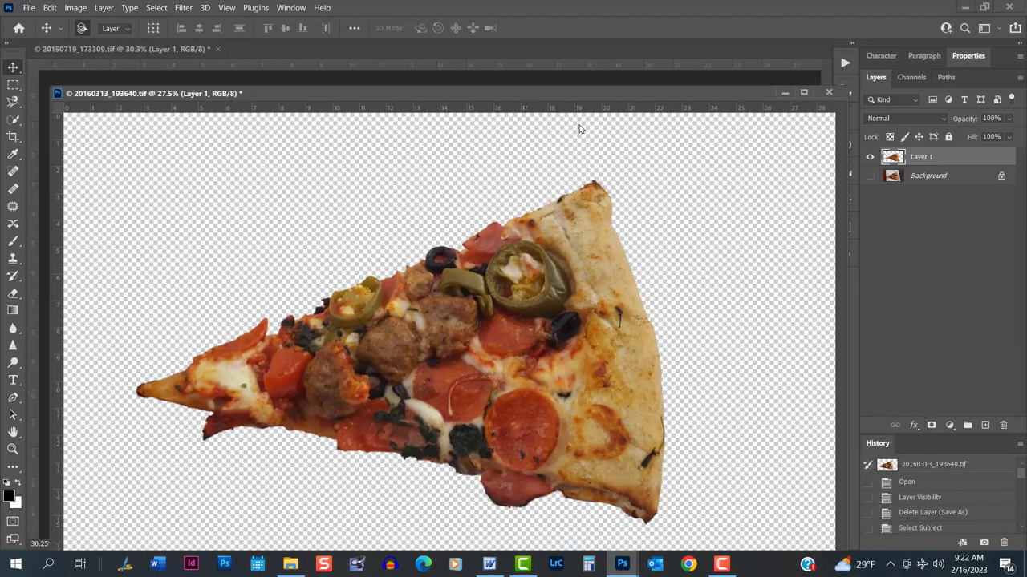
pyautogui.click(869, 175)
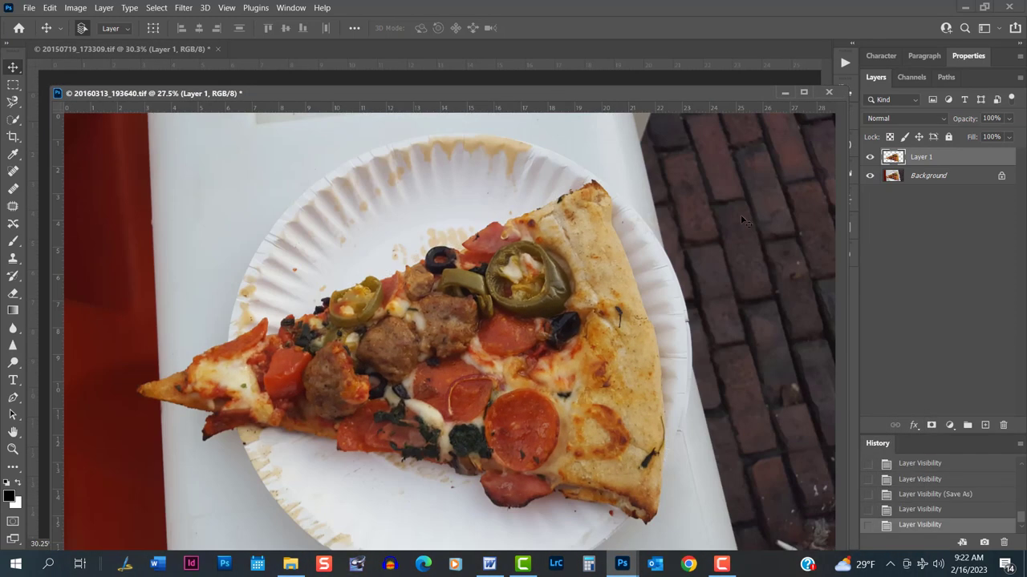
pyautogui.click(828, 93)
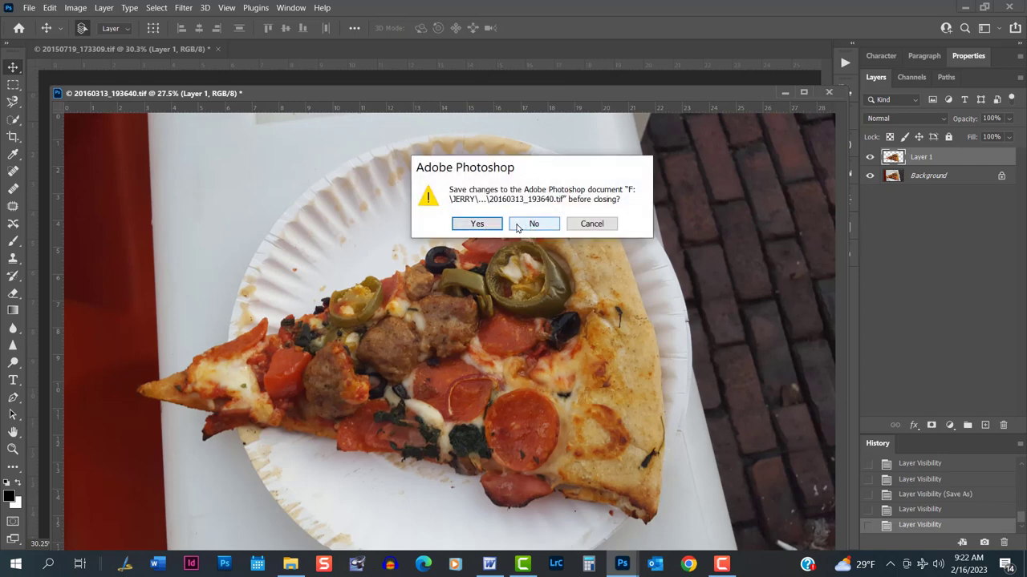
pyautogui.click(475, 224)
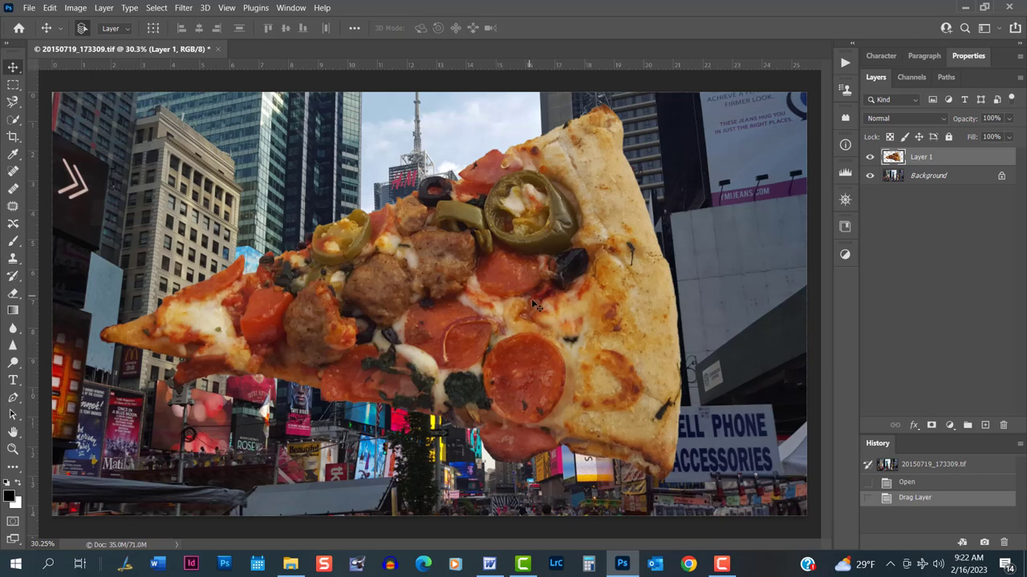
# Step: Free Transform the pizza layer, trying a rotation, shrinking it to about 93% and lowering it
pyautogui.moveTo(542, 315)
pyautogui.mouseDown()
pyautogui.moveTo(541, 303)
pyautogui.moveTo(542, 320)
pyautogui.mouseUp()
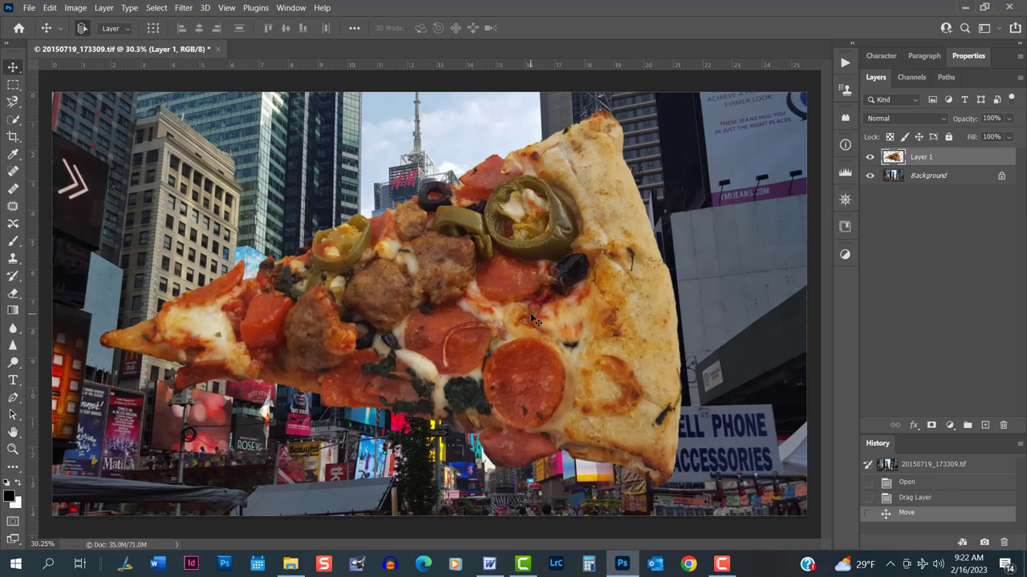
pyautogui.hotkey('ctrl', 't')
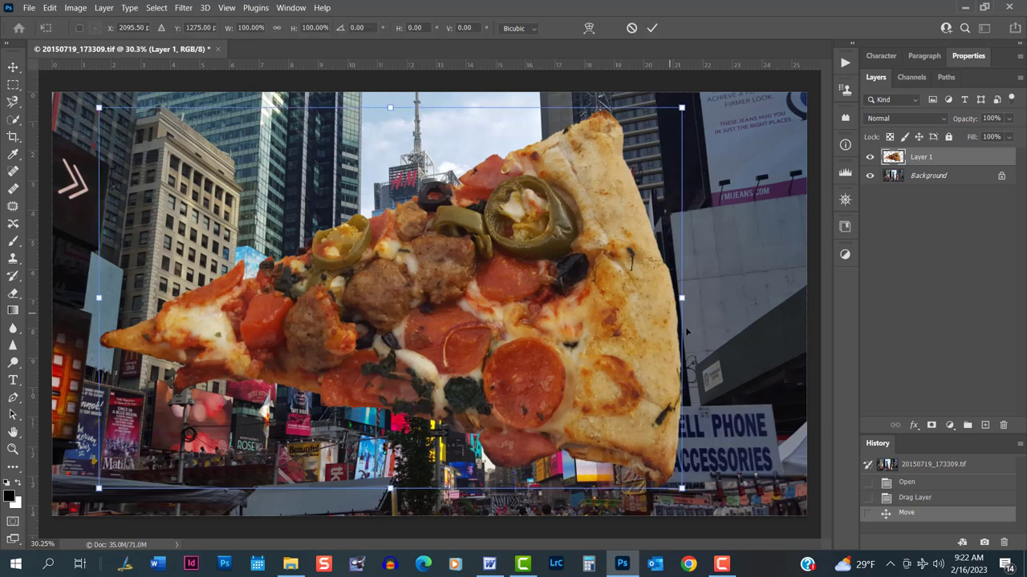
pyautogui.moveTo(704, 443); pyautogui.dragTo(712, 186)
pyautogui.moveTo(704, 258); pyautogui.dragTo(703, 413)
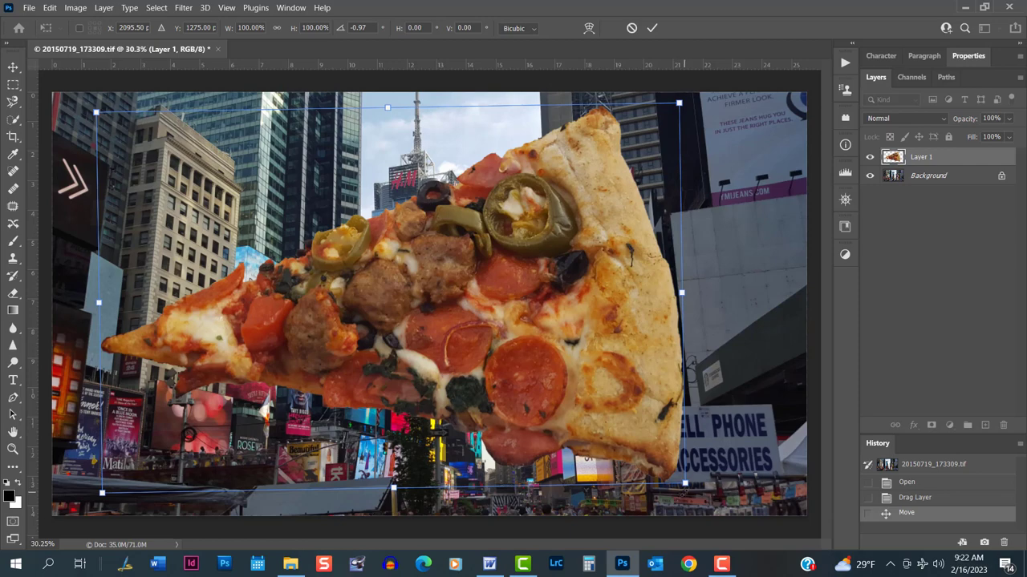
pyautogui.moveTo(685, 484); pyautogui.dragTo(646, 459)
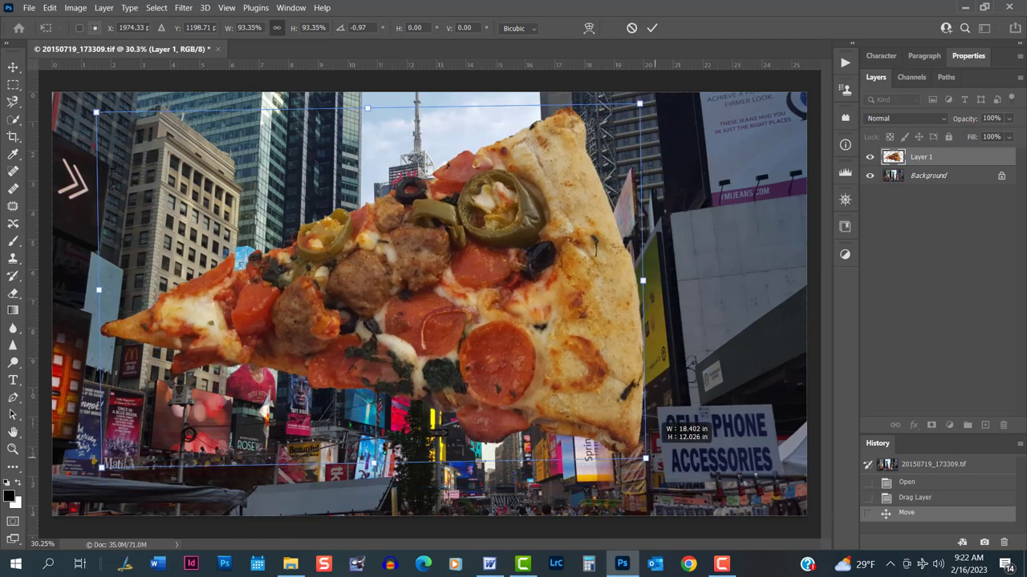
pyautogui.moveTo(560, 321); pyautogui.dragTo(561, 343)
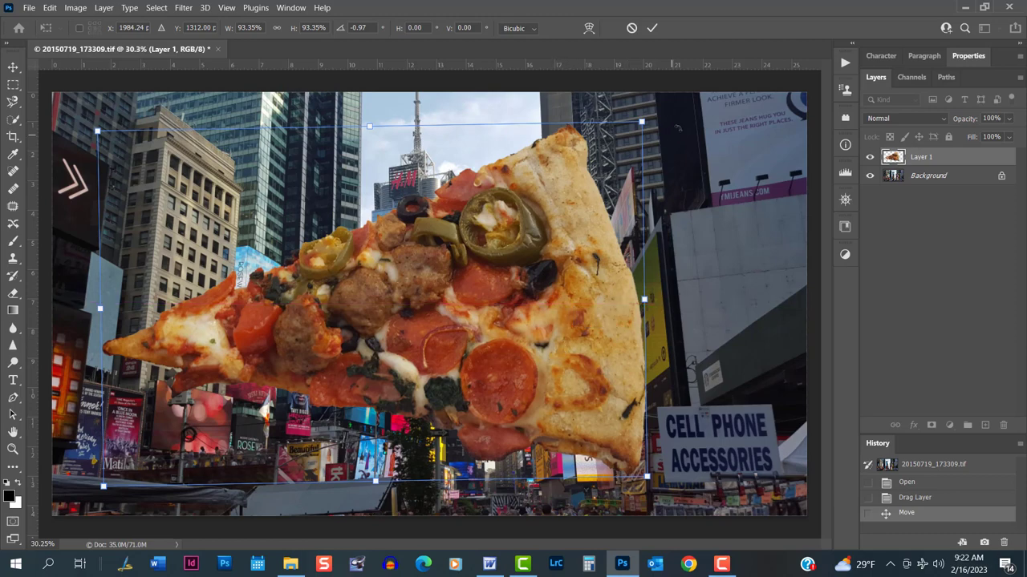
# Step: Tilt the pizza to about -11°, rescale to 87.62%, reposition it and commit
pyautogui.moveTo(677, 129); pyautogui.dragTo(650, 86)
pyautogui.moveTo(676, 252); pyautogui.dragTo(673, 256)
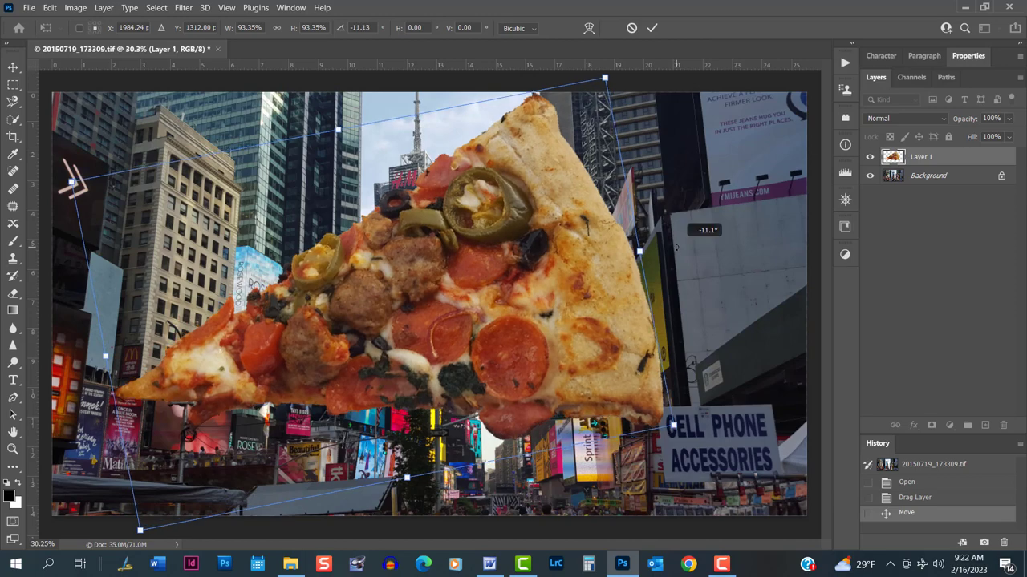
pyautogui.moveTo(581, 300); pyautogui.dragTo(583, 320)
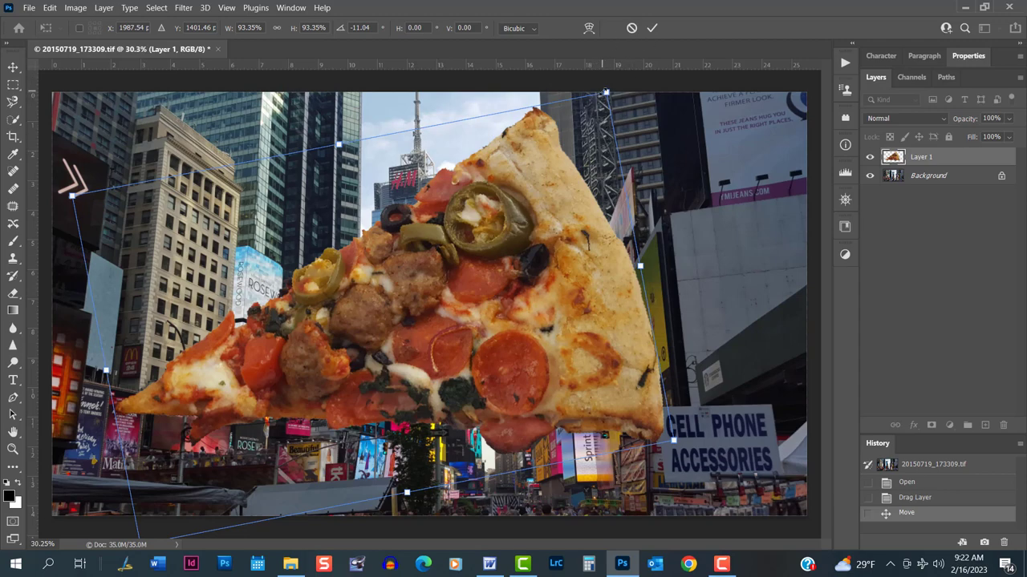
pyautogui.moveTo(605, 92); pyautogui.dragTo(587, 109)
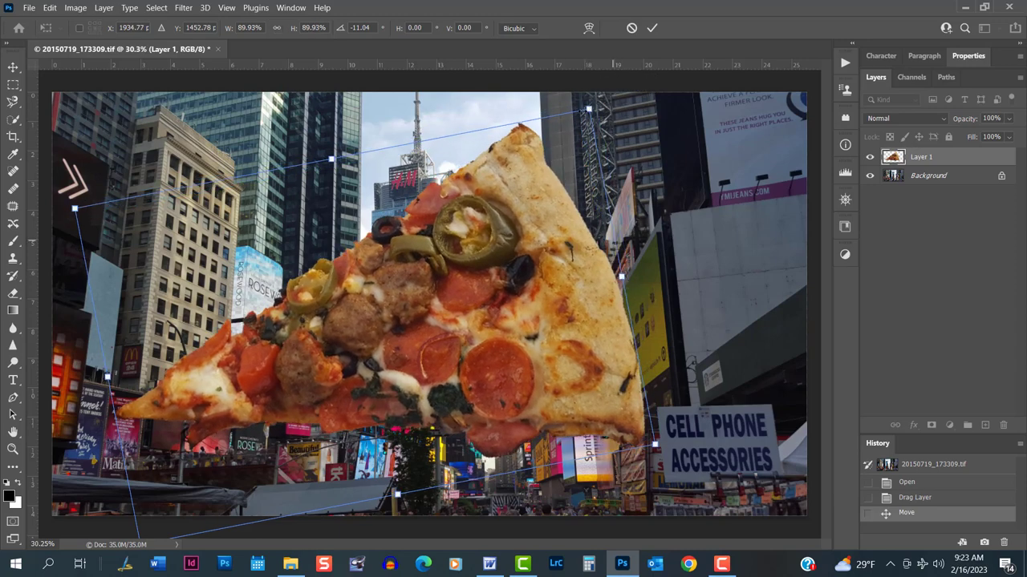
pyautogui.moveTo(588, 109); pyautogui.dragTo(443, 101)
pyautogui.moveTo(375, 80); pyautogui.dragTo(618, 162)
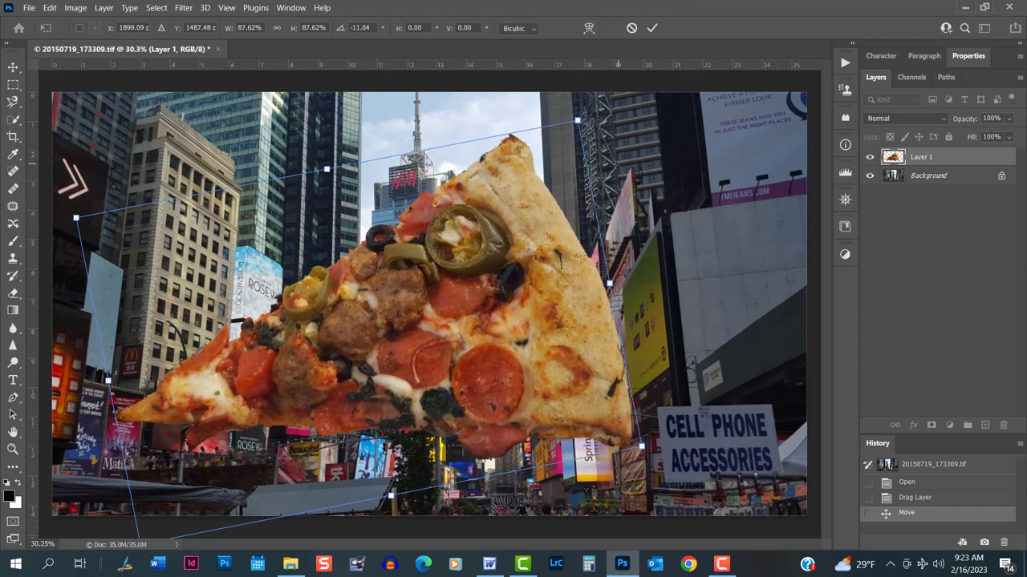
pyautogui.moveTo(478, 291); pyautogui.dragTo(498, 294)
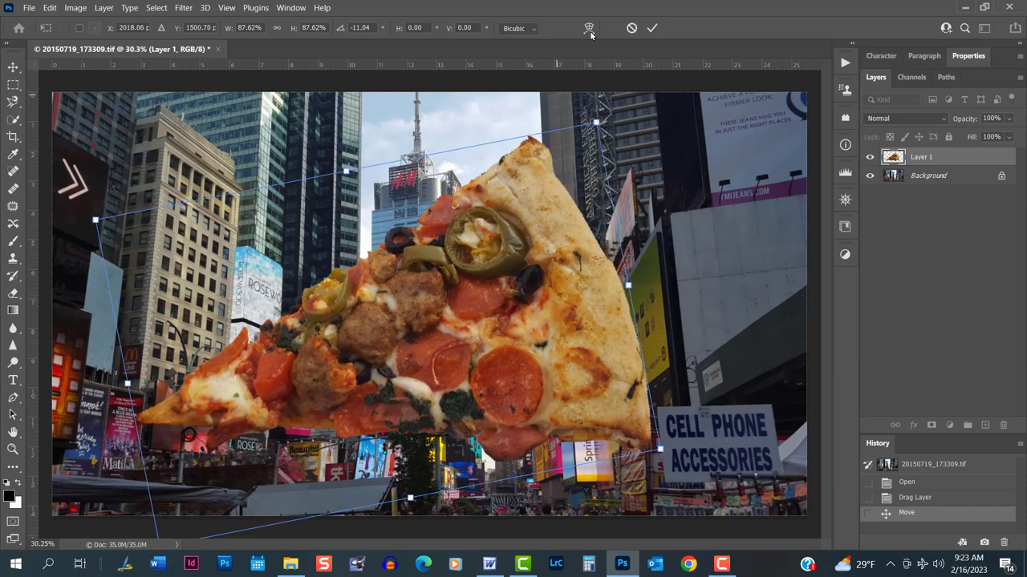
pyautogui.click(653, 28)
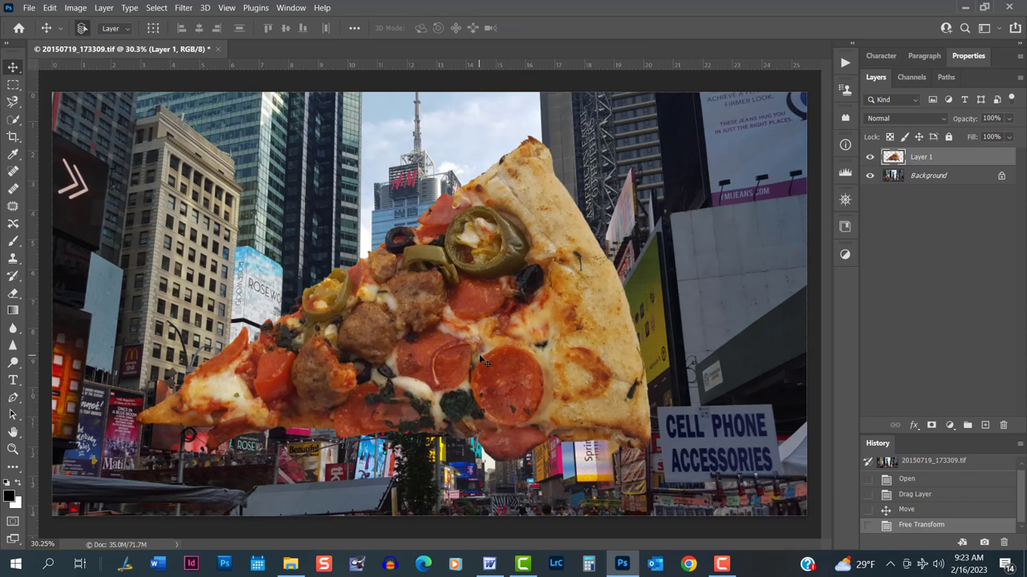
# Step: Add a Black & White adjustment layer above the Background street photo layer
pyautogui.click(933, 176)
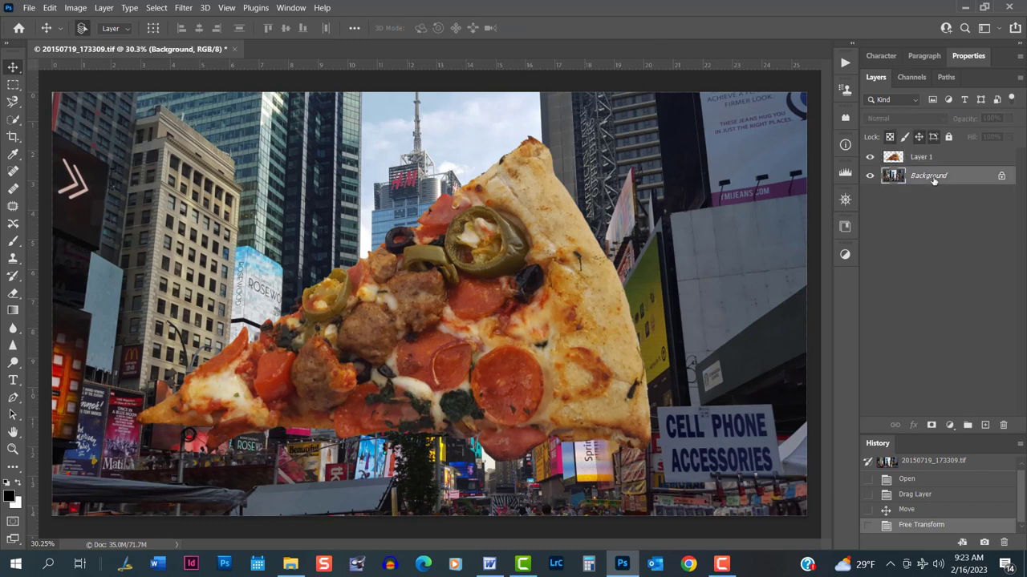
pyautogui.click(950, 427)
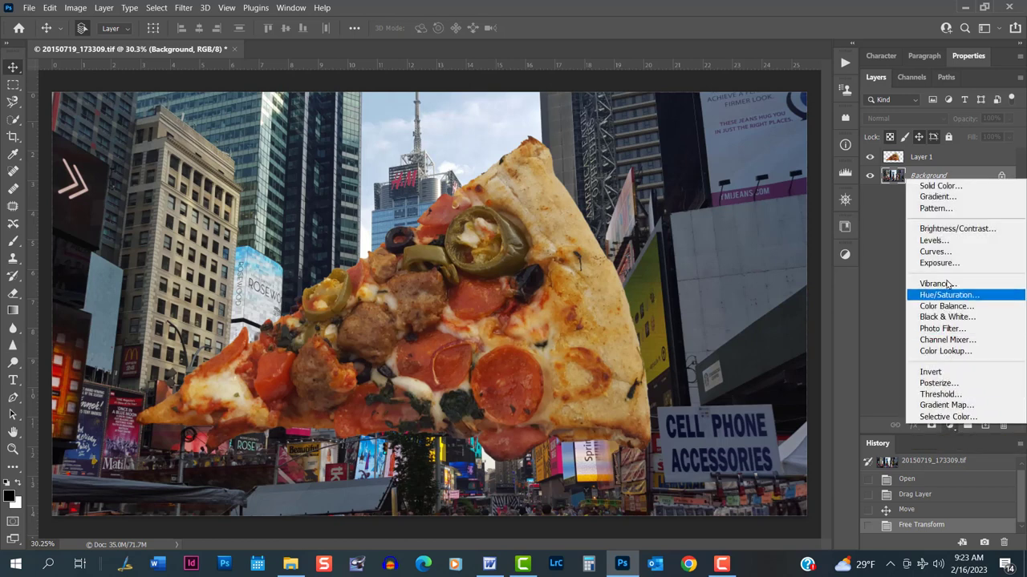
pyautogui.click(969, 317)
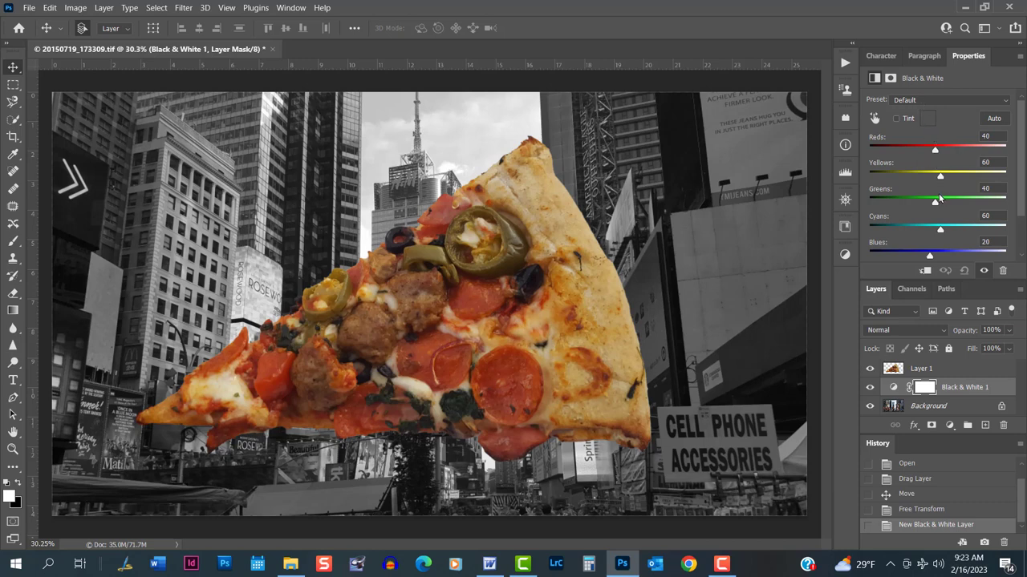
# Step: Drag the Black & White sliders to Greens 79, Blues -146, Reds 94 and Cyans 128
pyautogui.moveTo(934, 205)
pyautogui.mouseDown()
pyautogui.moveTo(992, 206)
pyautogui.moveTo(845, 206)
pyautogui.moveTo(993, 211)
pyautogui.moveTo(945, 217)
pyautogui.mouseUp()
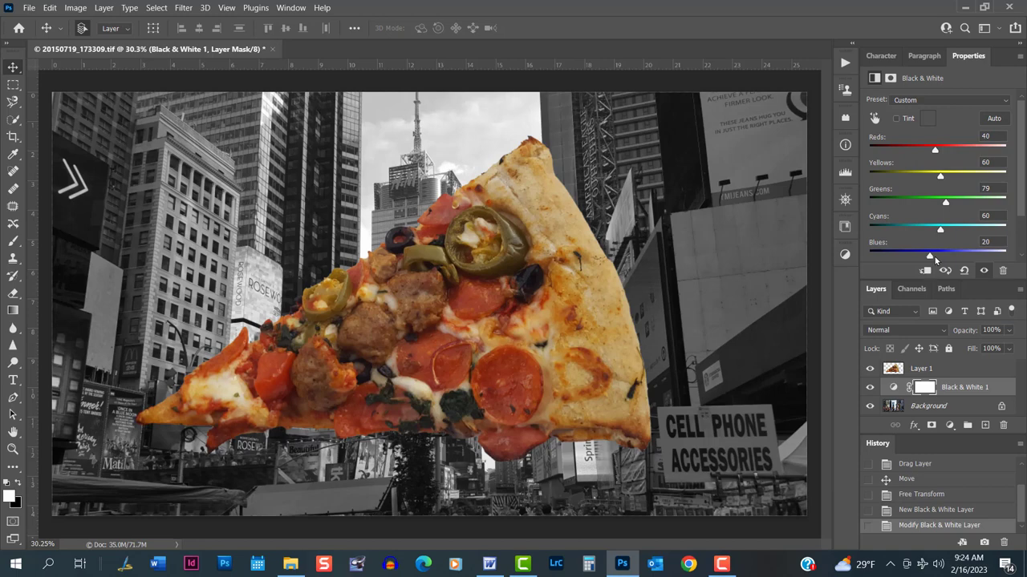
pyautogui.moveTo(931, 258); pyautogui.dragTo(851, 275)
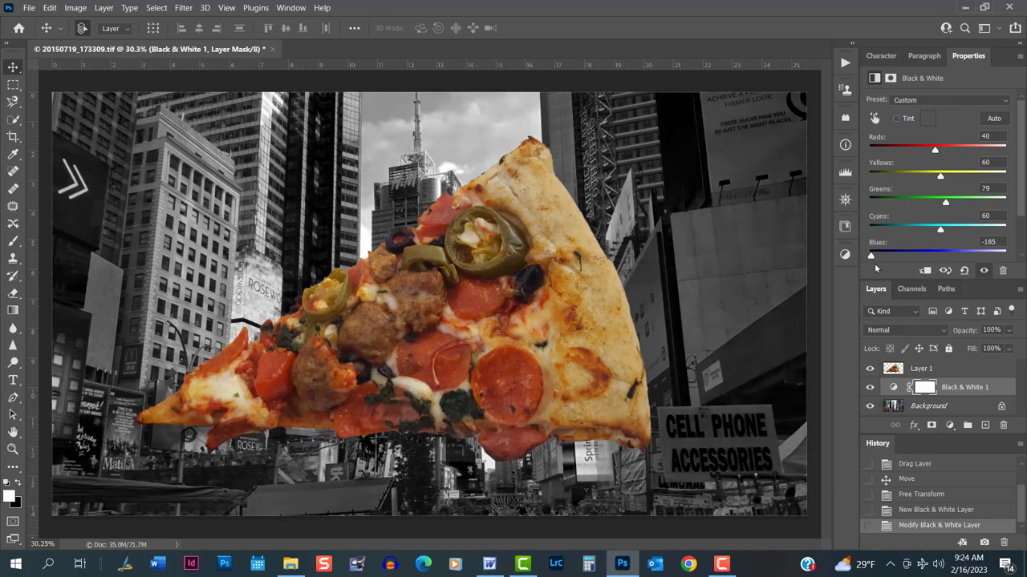
pyautogui.moveTo(868, 257); pyautogui.dragTo(887, 258)
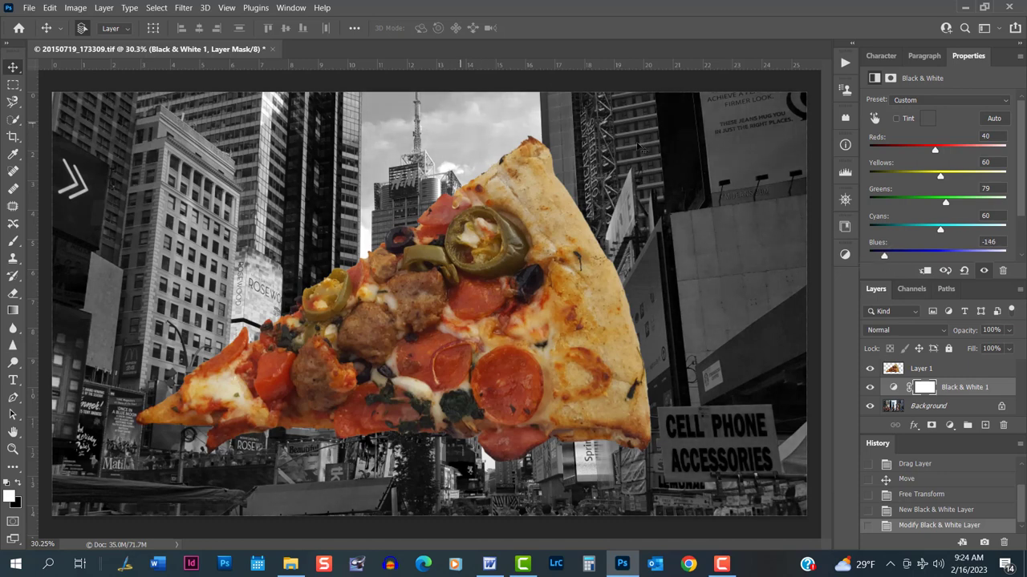
pyautogui.moveTo(936, 150); pyautogui.dragTo(951, 171)
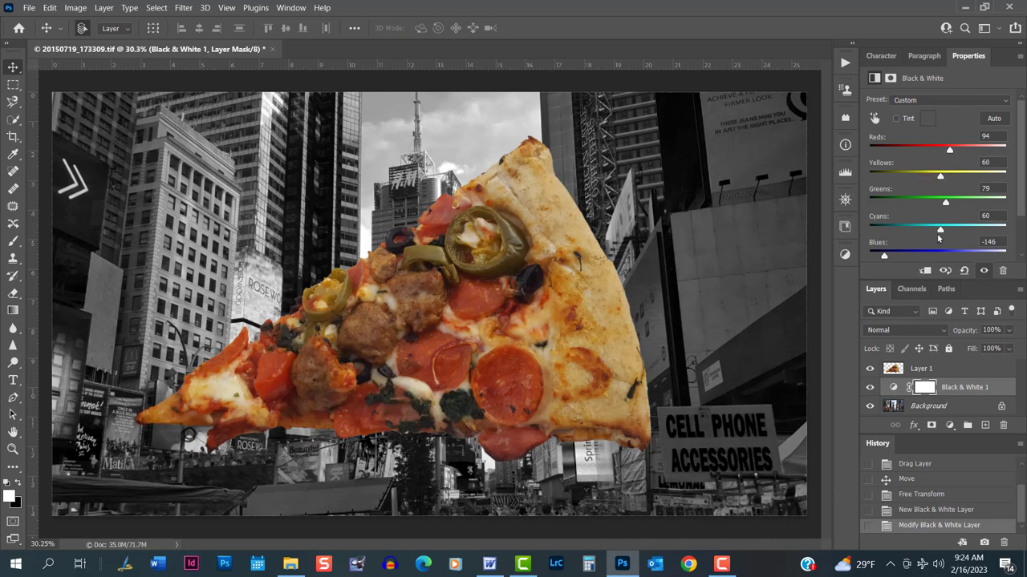
pyautogui.moveTo(940, 234)
pyautogui.mouseDown()
pyautogui.moveTo(964, 233)
pyautogui.moveTo(927, 235)
pyautogui.moveTo(963, 235)
pyautogui.moveTo(943, 244)
pyautogui.moveTo(956, 239)
pyautogui.mouseUp()
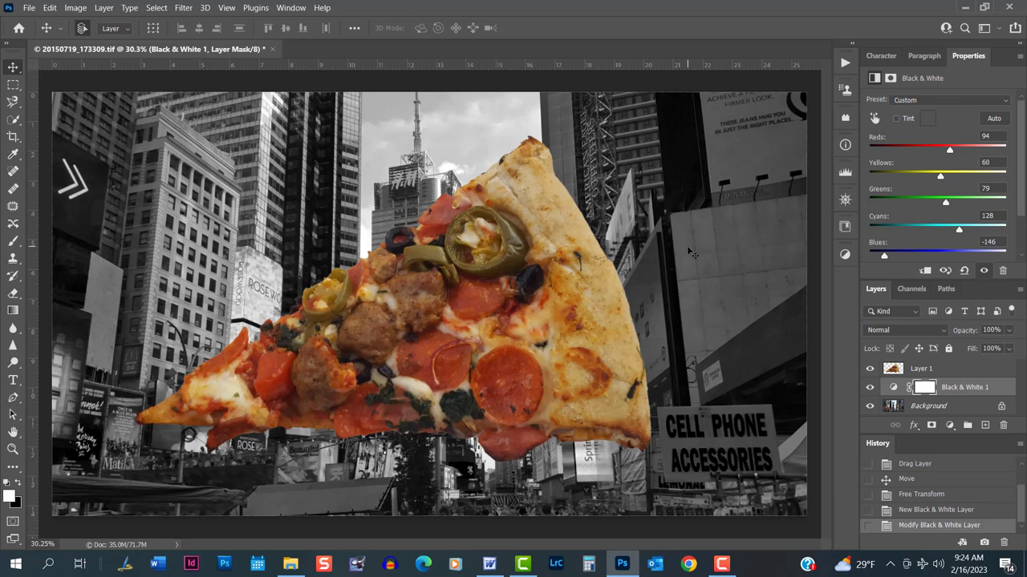
# Step: Enable Tint and preview gold, magenta, blue, yellow and red-orange tint colours
pyautogui.click(898, 119)
pyautogui.click(927, 119)
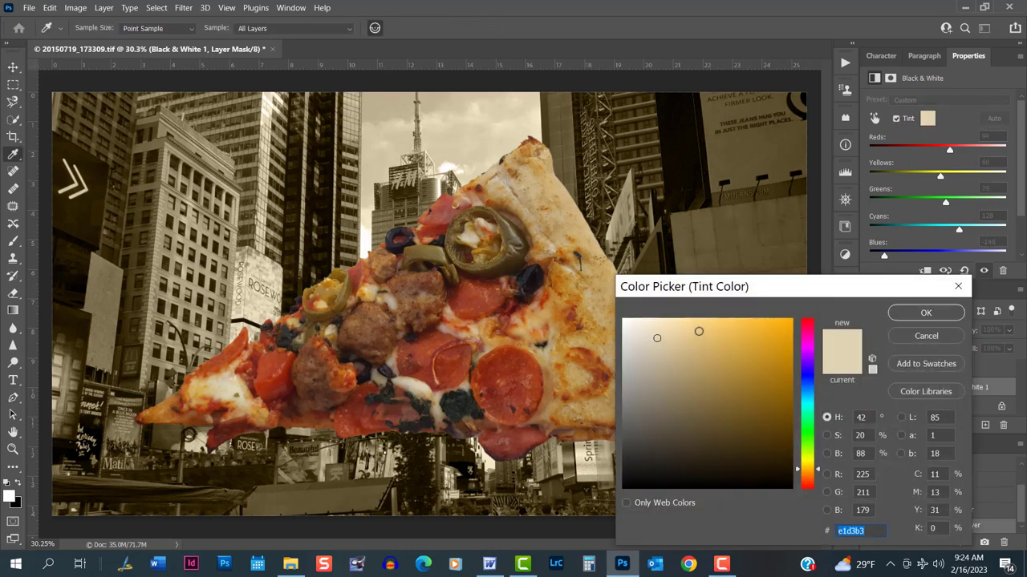
pyautogui.click(720, 337)
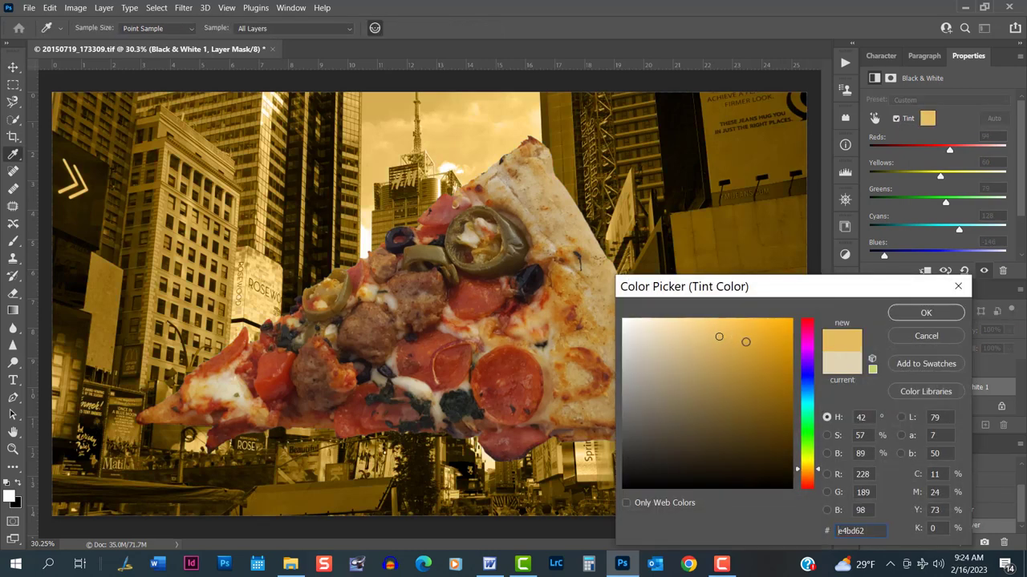
pyautogui.click(739, 376)
pyautogui.click(808, 345)
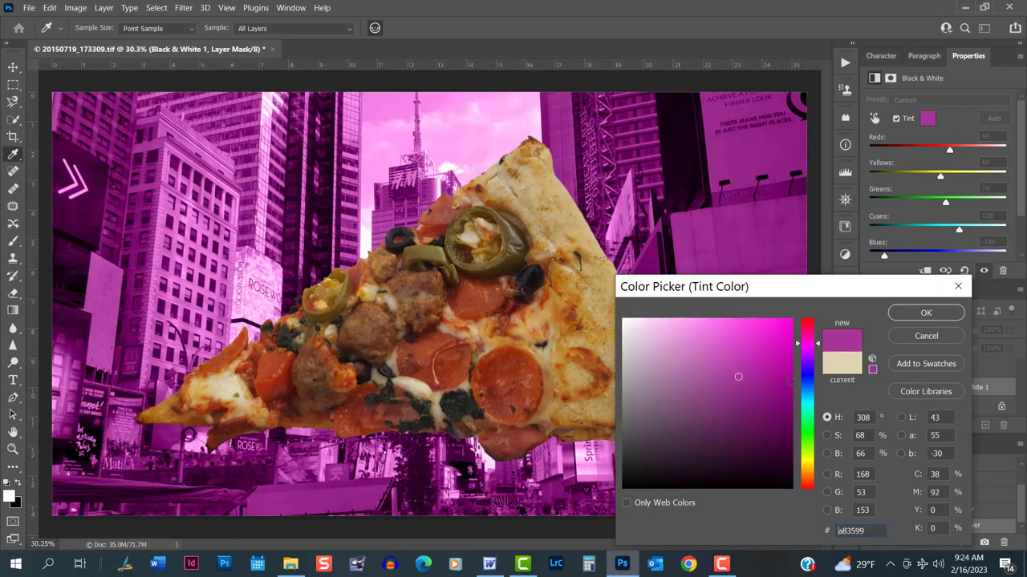
pyautogui.click(808, 396)
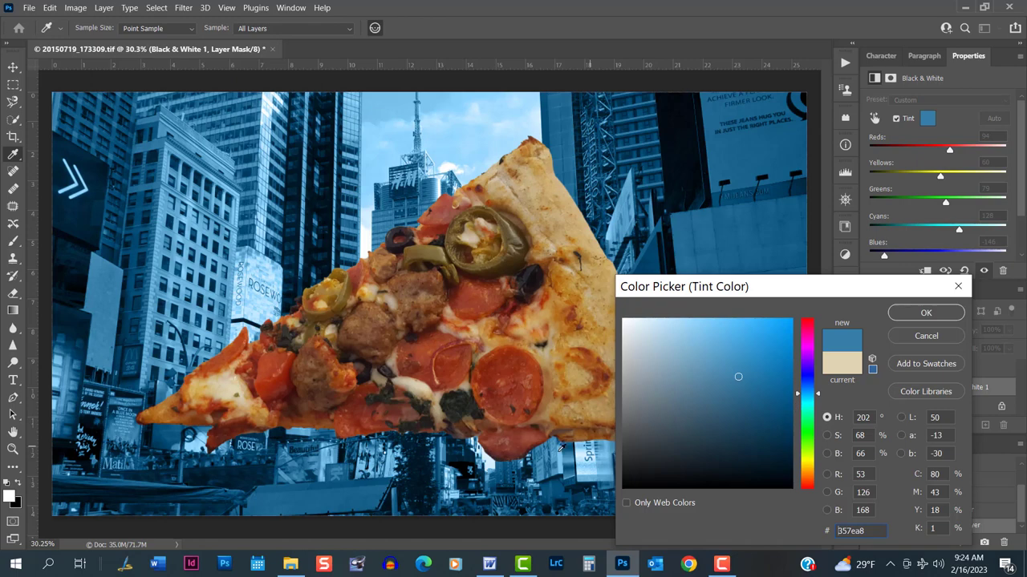
pyautogui.click(806, 468)
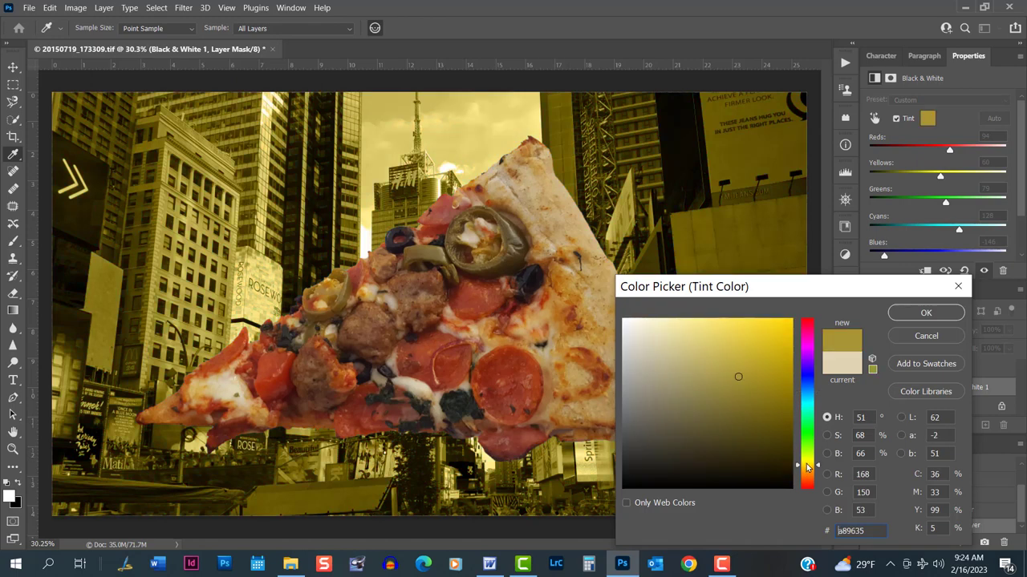
pyautogui.click(808, 483)
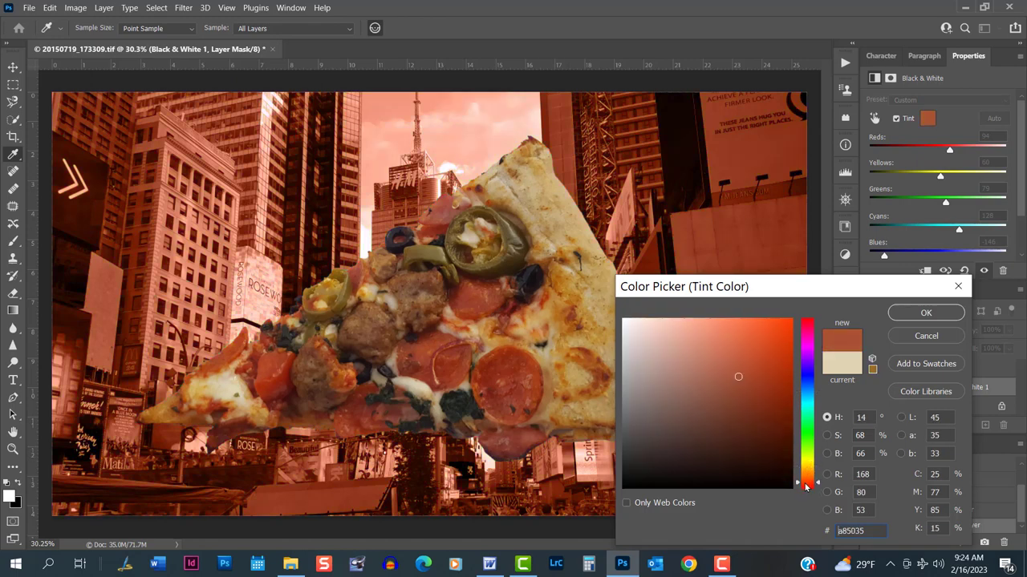
# Step: Preview green, cyan, blue and yellow-green tints, then settle on beige e1d3b3
pyautogui.click(808, 434)
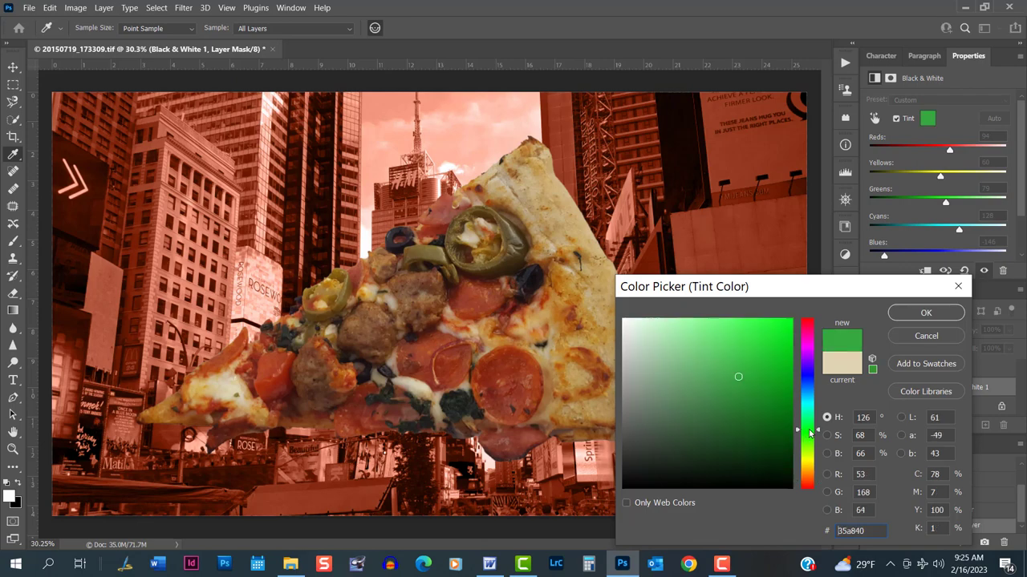
pyautogui.click(806, 407)
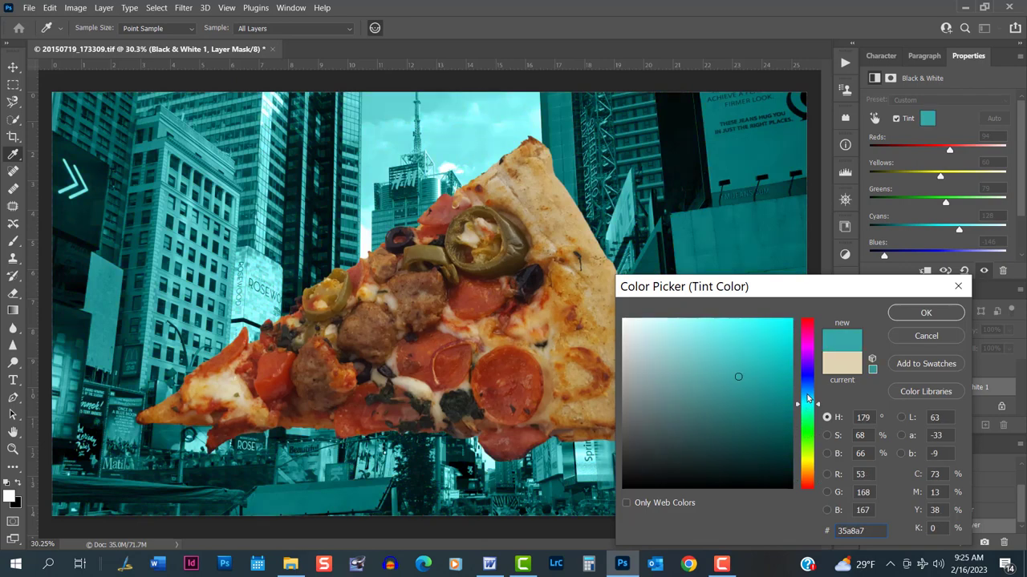
pyautogui.click(807, 394)
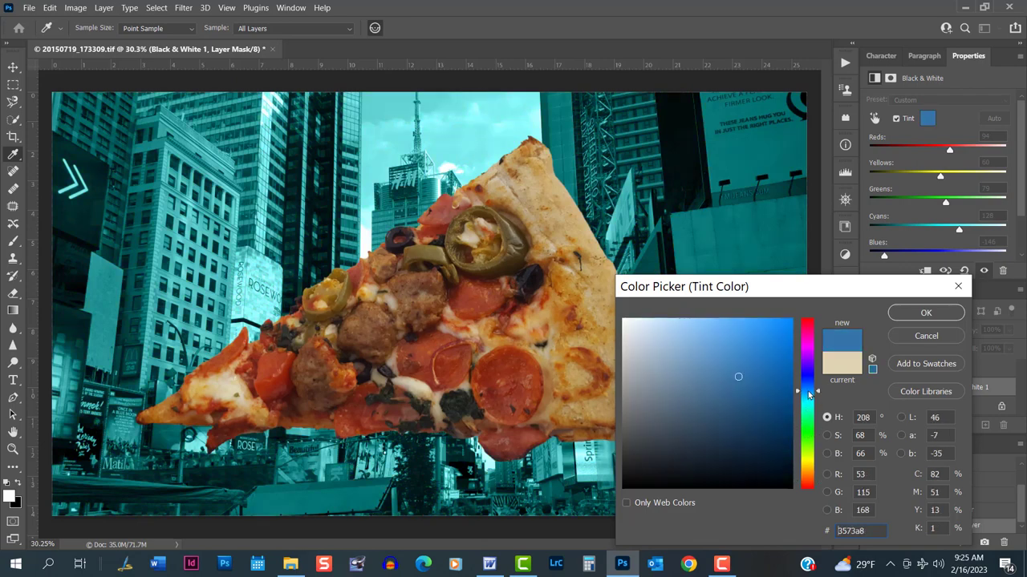
pyautogui.click(810, 454)
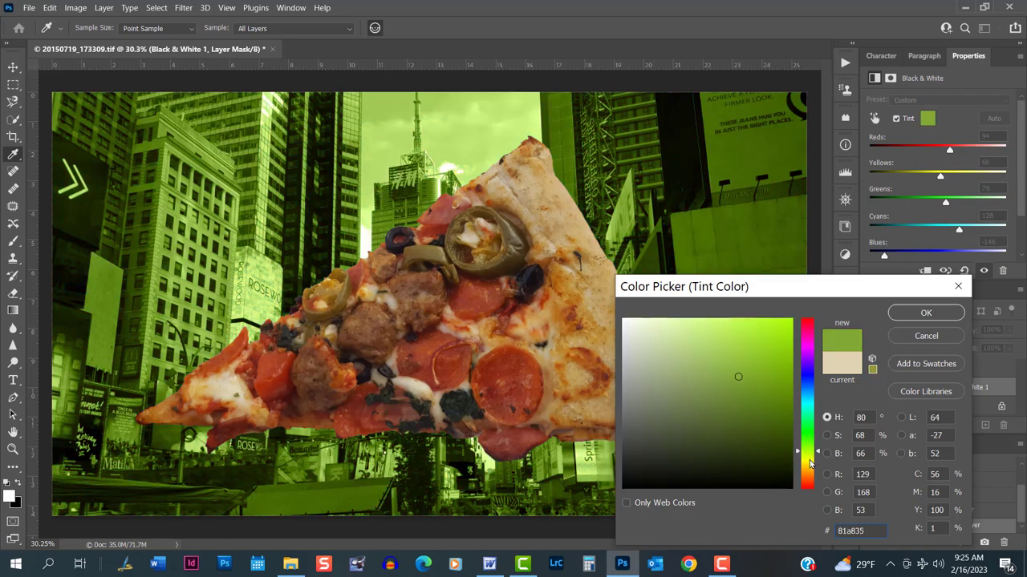
pyautogui.click(810, 459)
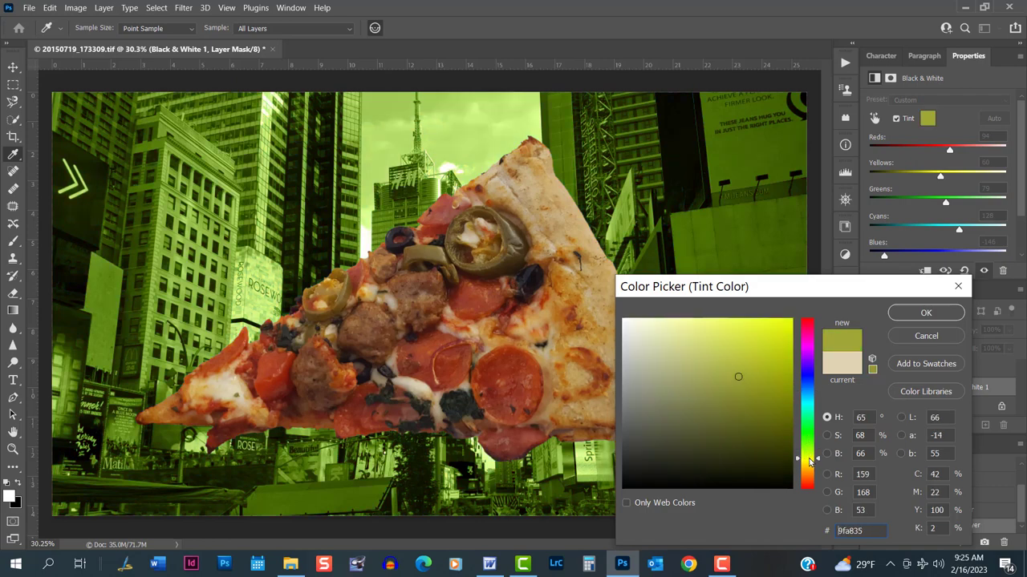
pyautogui.click(846, 367)
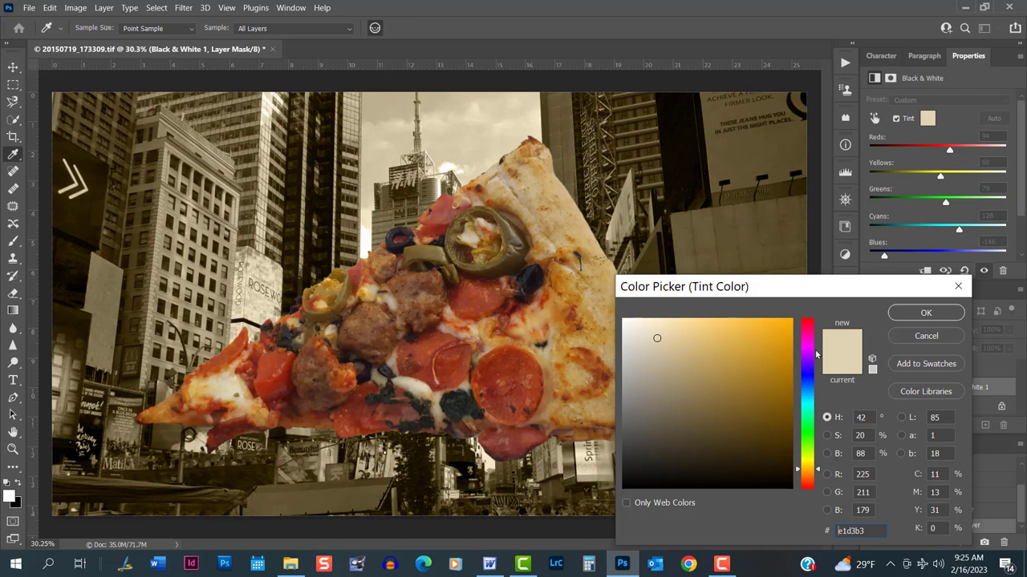
pyautogui.click(910, 316)
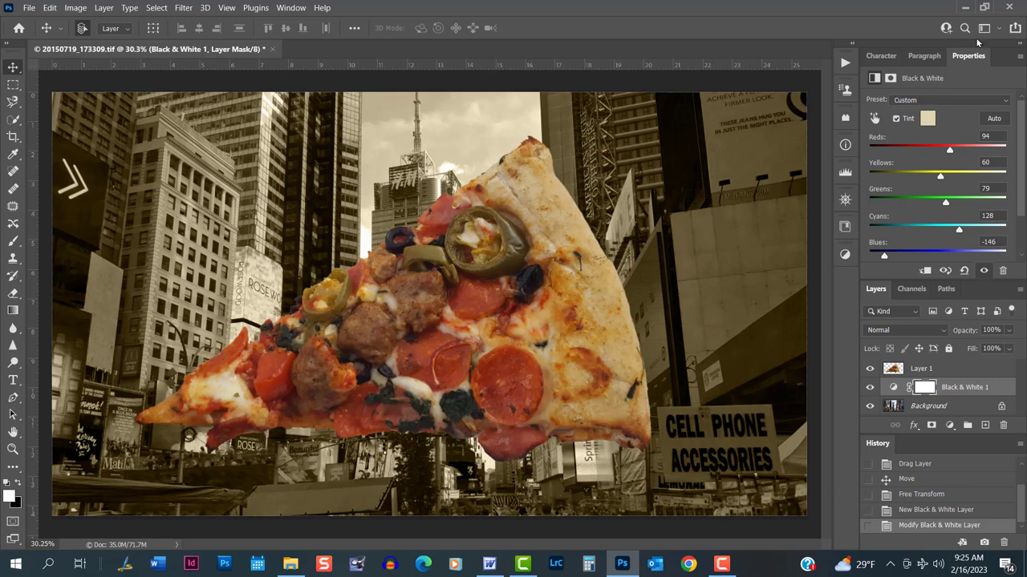
# Step: Collapse the Properties panel, duplicate the Background street layer, and open the adjustment layer list
pyautogui.doubleClick(969, 56)
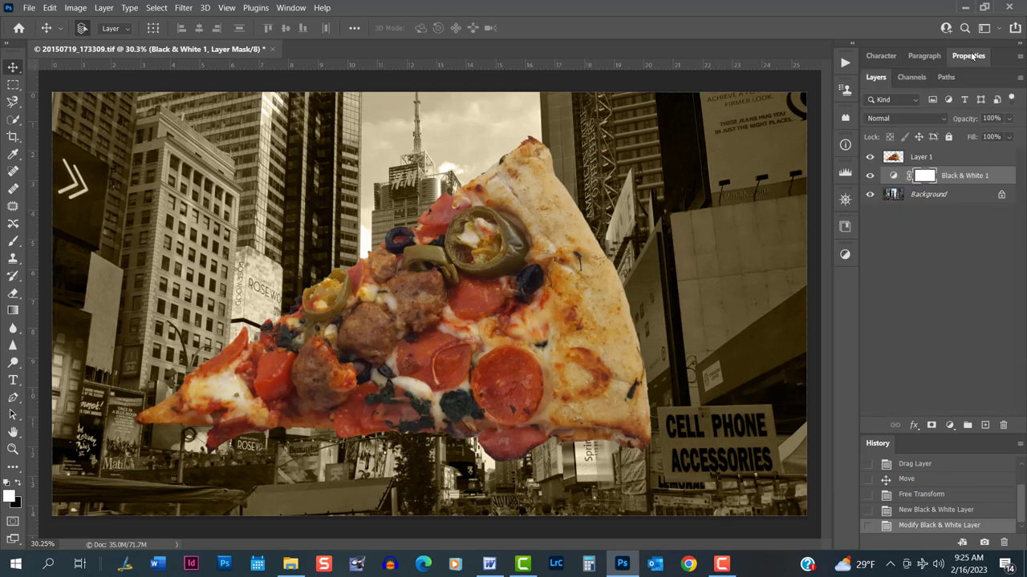
pyautogui.click(952, 196)
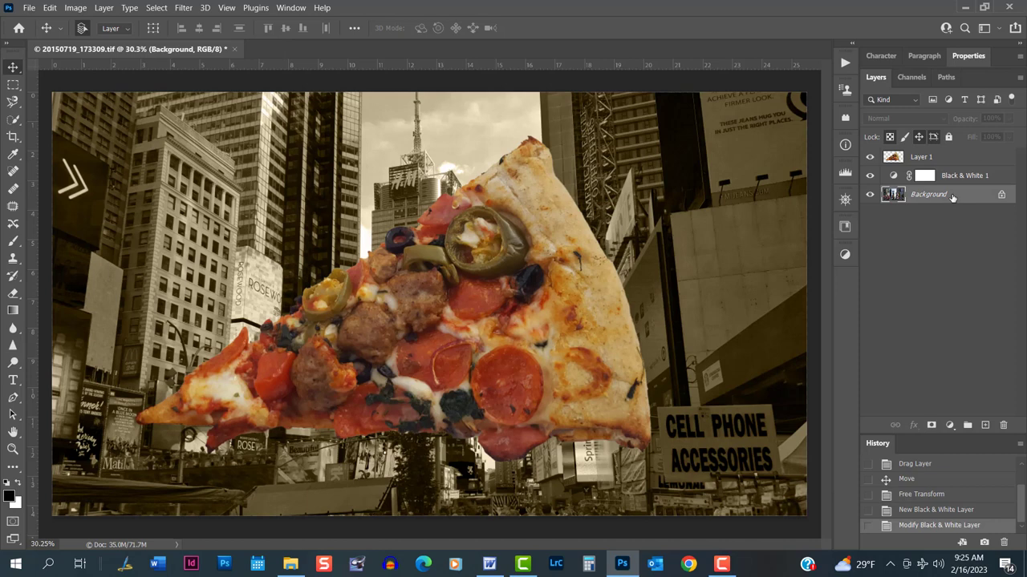
pyautogui.moveTo(953, 197); pyautogui.dragTo(985, 425)
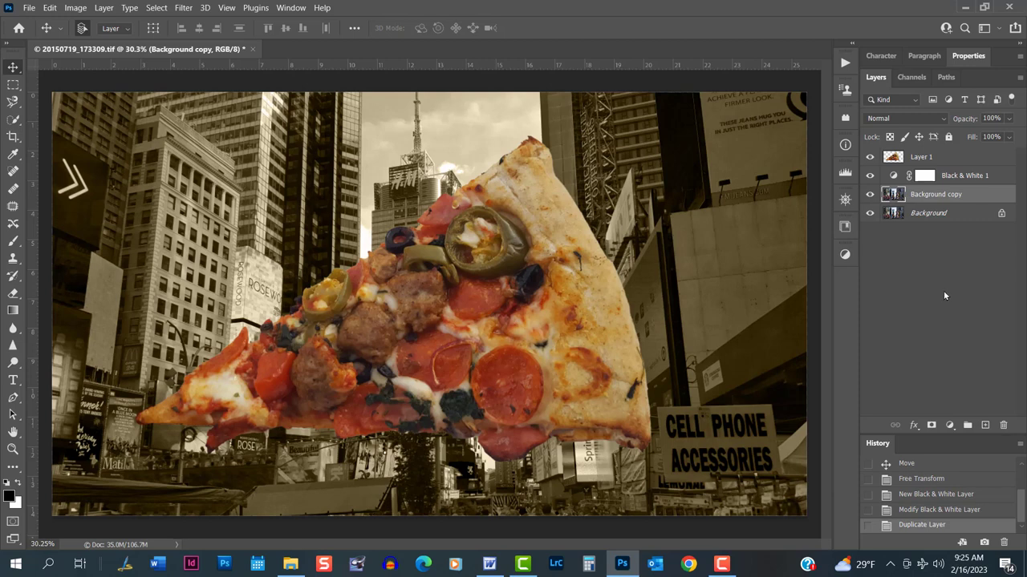
pyautogui.click(950, 426)
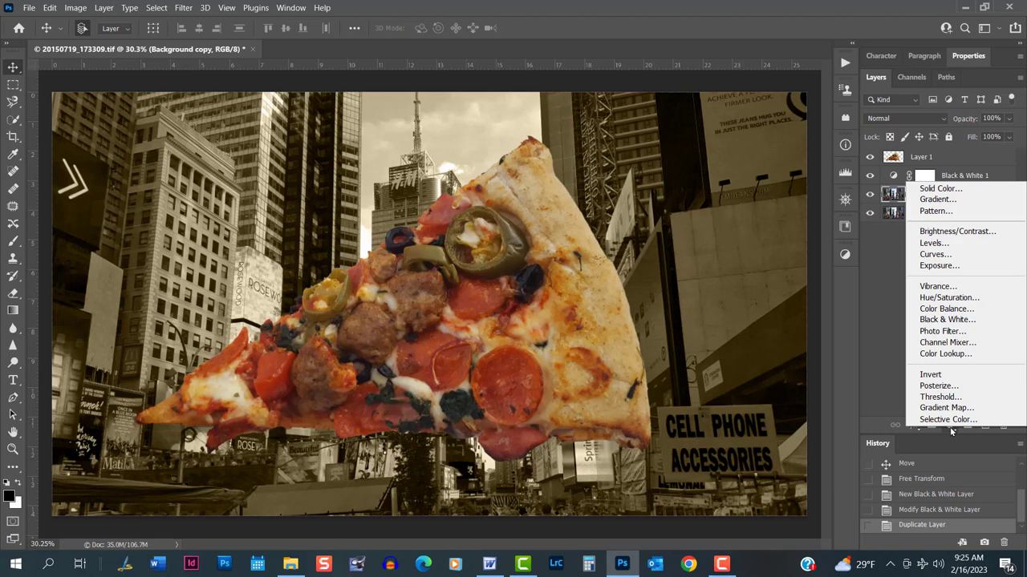
# Step: Add a Curves 1 layer with the RGB midpoint pulled down to darken the scene, then pick the Eraser
pyautogui.click(954, 257)
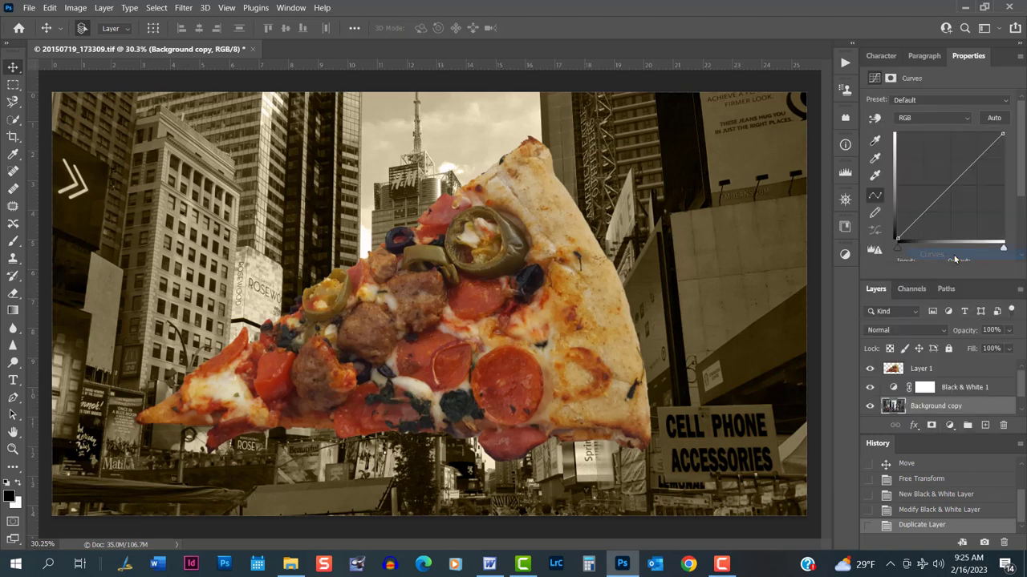
pyautogui.moveTo(949, 181)
pyautogui.mouseDown()
pyautogui.moveTo(961, 205)
pyautogui.moveTo(967, 175)
pyautogui.moveTo(959, 195)
pyautogui.mouseUp()
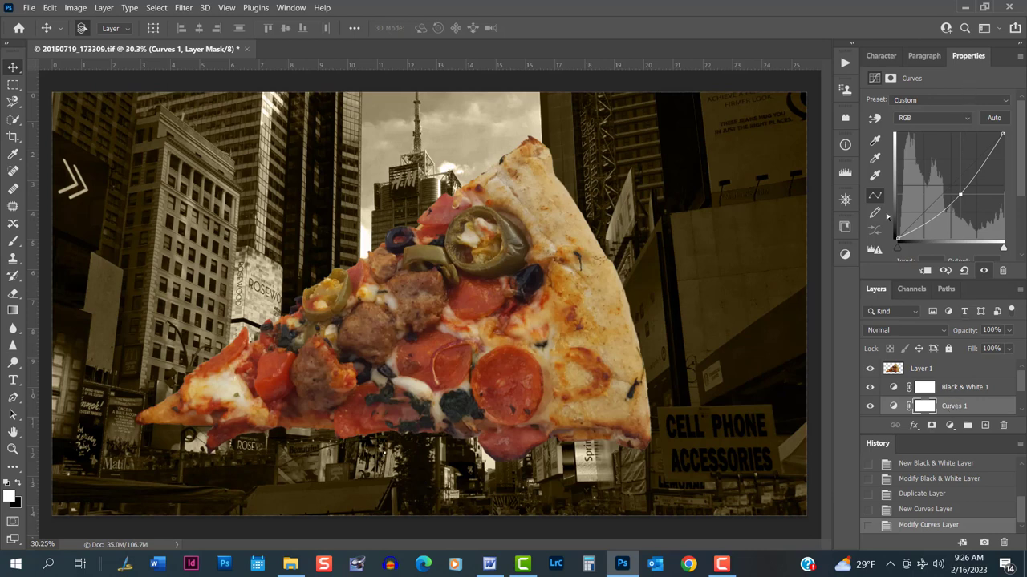
pyautogui.click(967, 58)
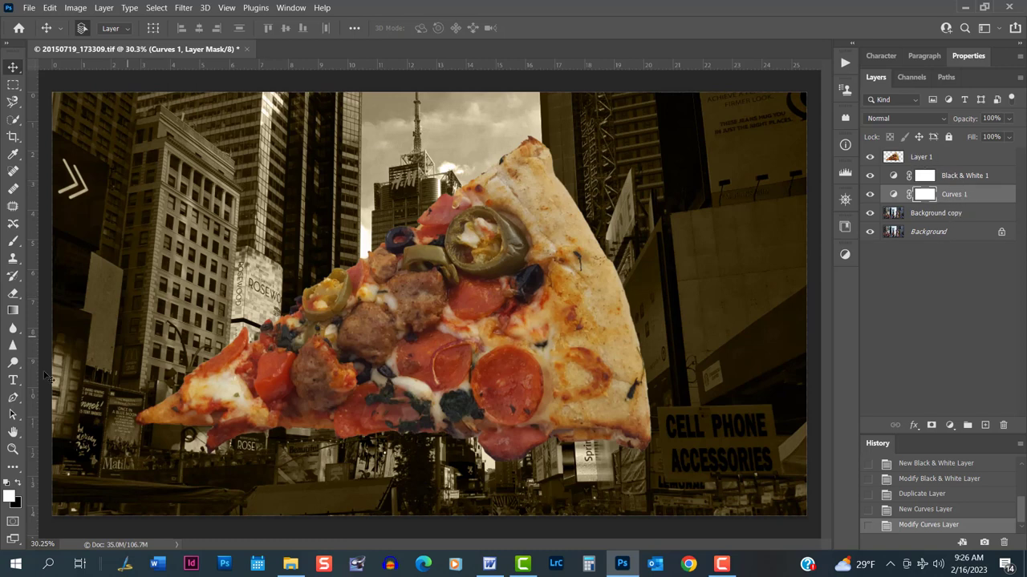
pyautogui.click(14, 295)
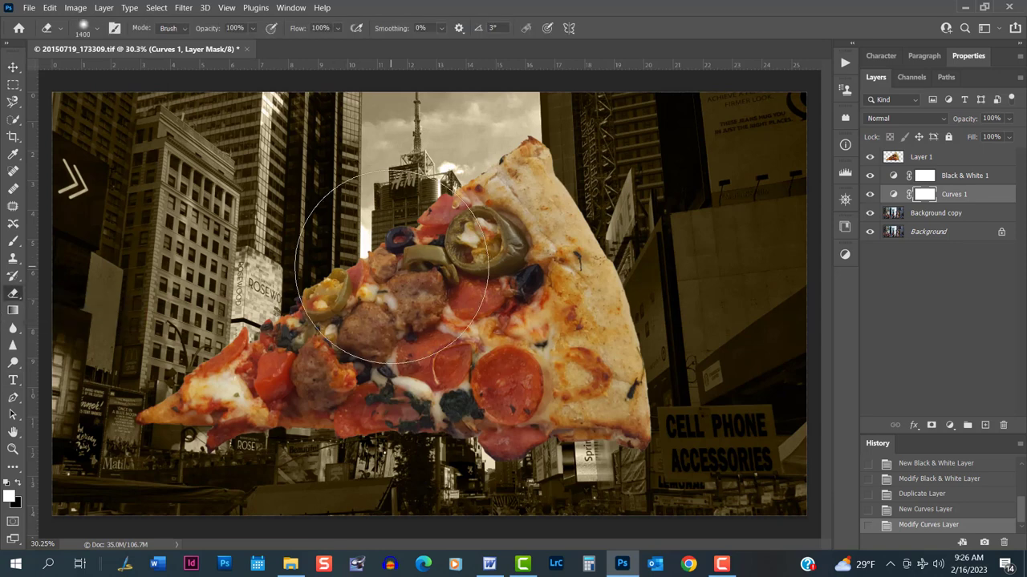
# Step: Erase the Curves 1 mask centre with a 1400 px, 15% hardness eraser
pyautogui.rightClick(425, 296)
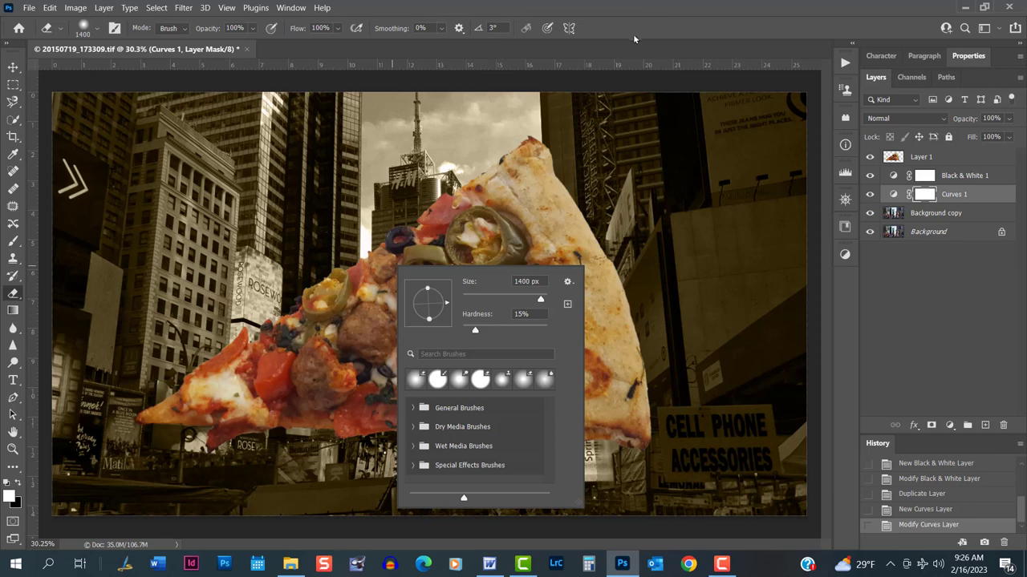
pyautogui.press('Escape')
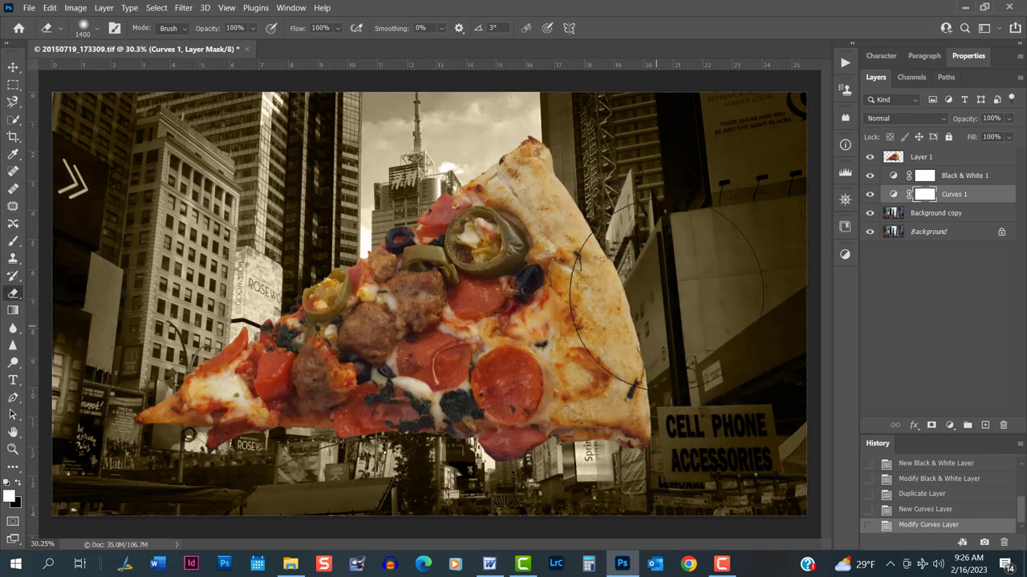
pyautogui.click(637, 228)
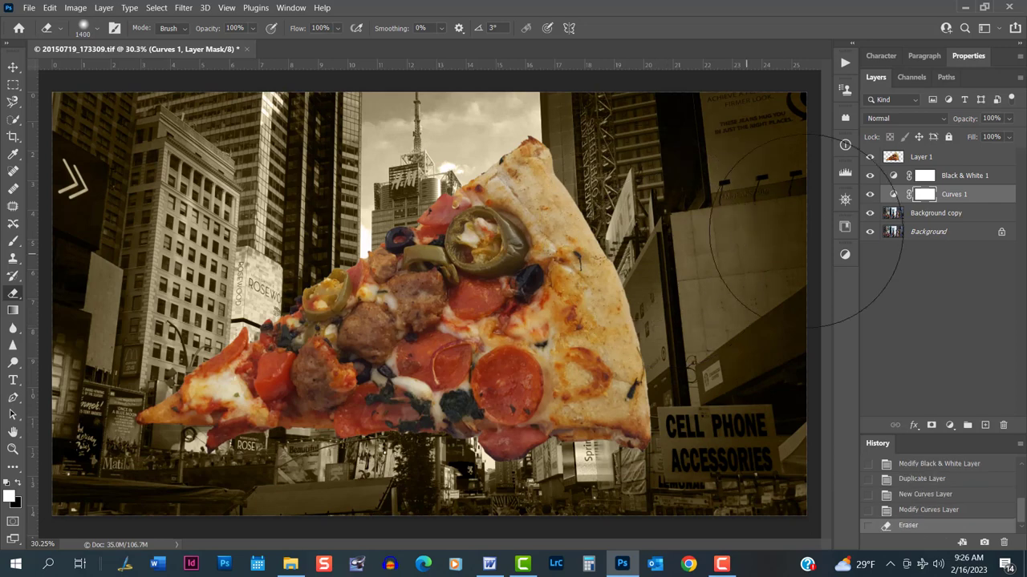
# Step: Toggle Curves 1 visibility to compare the scene with and without the edge darkening
pyautogui.click(869, 195)
pyautogui.click(868, 195)
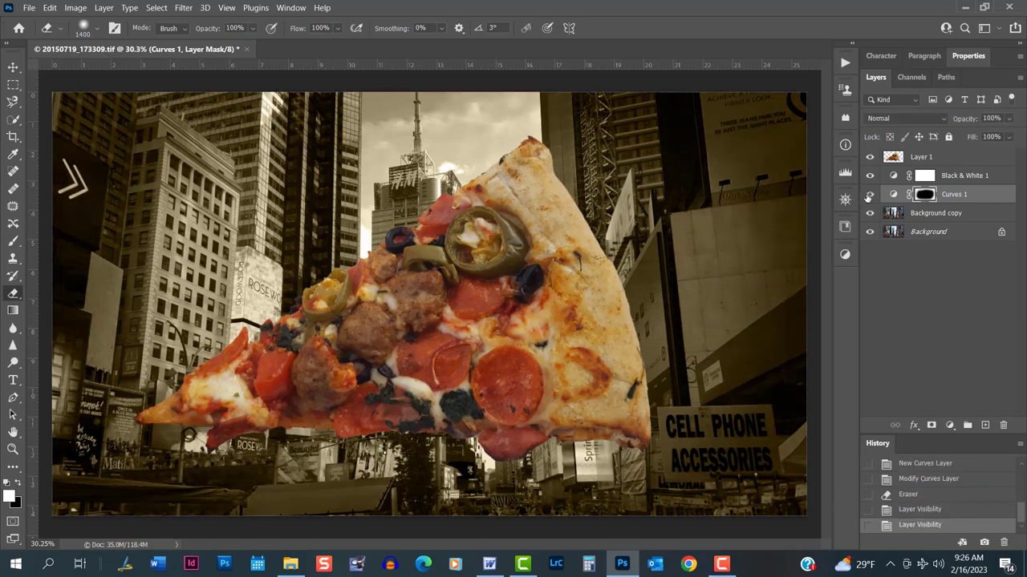
pyautogui.click(869, 195)
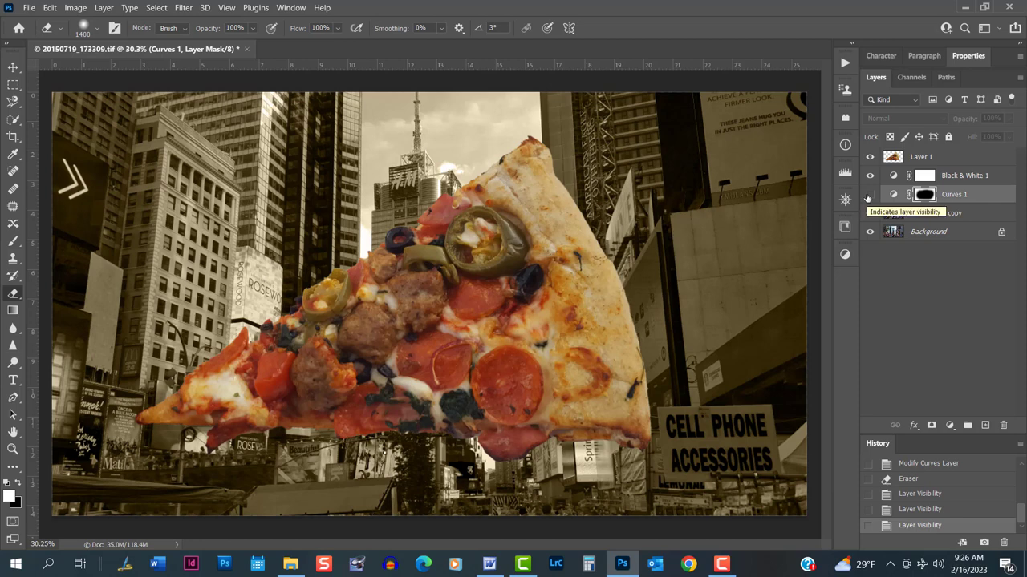
# Step: Set Curves 1 to 55% opacity and toggle its visibility to compare, leaving it visible
pyautogui.click(868, 195)
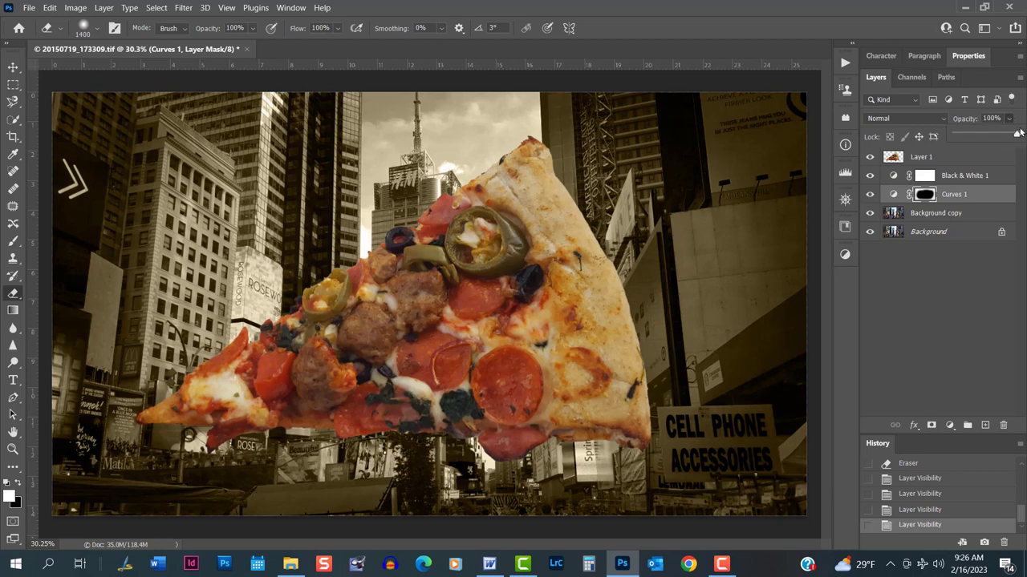
pyautogui.moveTo(1019, 134); pyautogui.dragTo(989, 135)
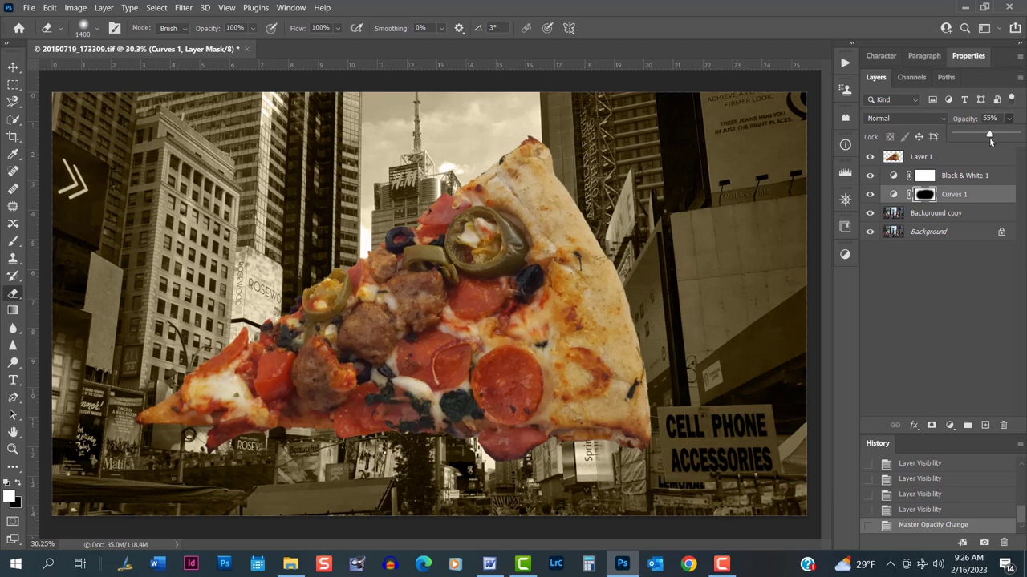
pyautogui.click(872, 195)
pyautogui.click(872, 194)
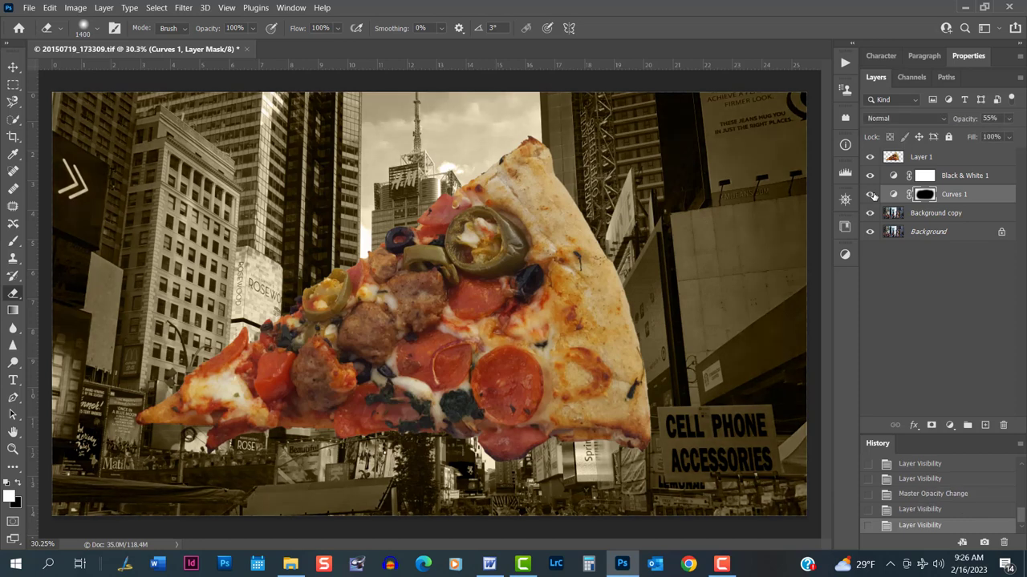
pyautogui.click(871, 194)
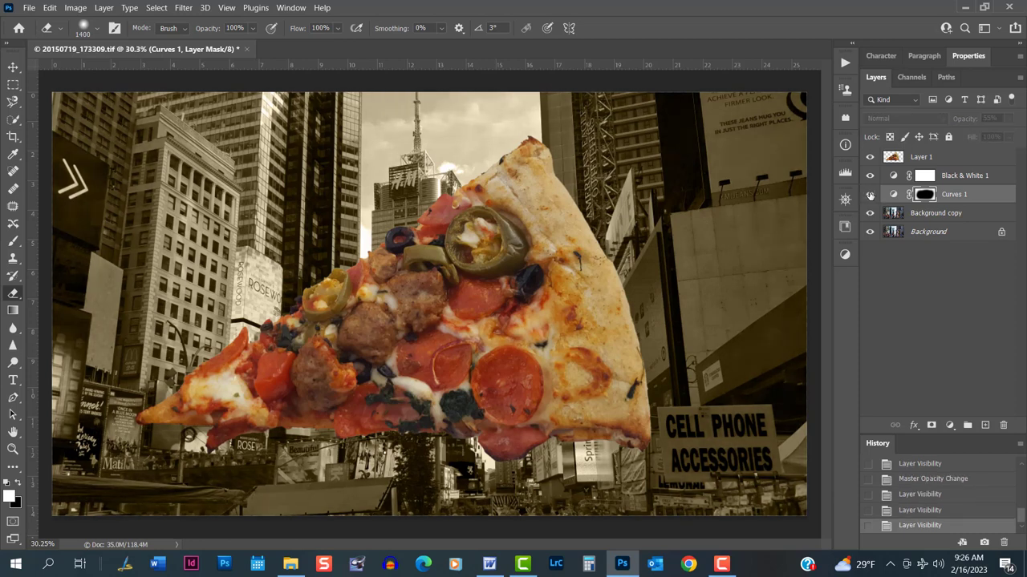
pyautogui.click(870, 195)
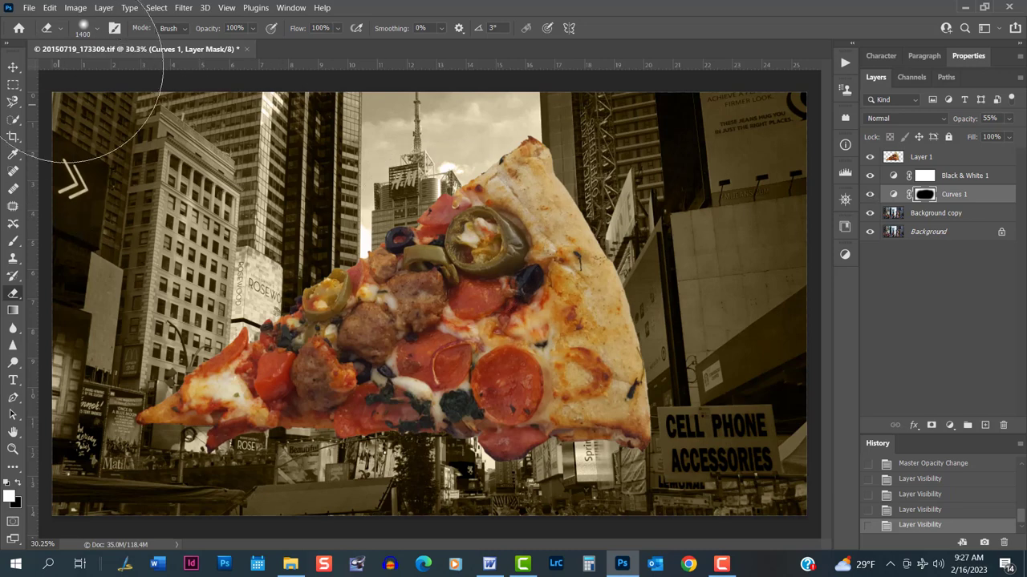
# Step: Save As TIFF with the file name prefixed 'PizzaNewYork-', accepting default TIFF options
pyautogui.click(28, 7)
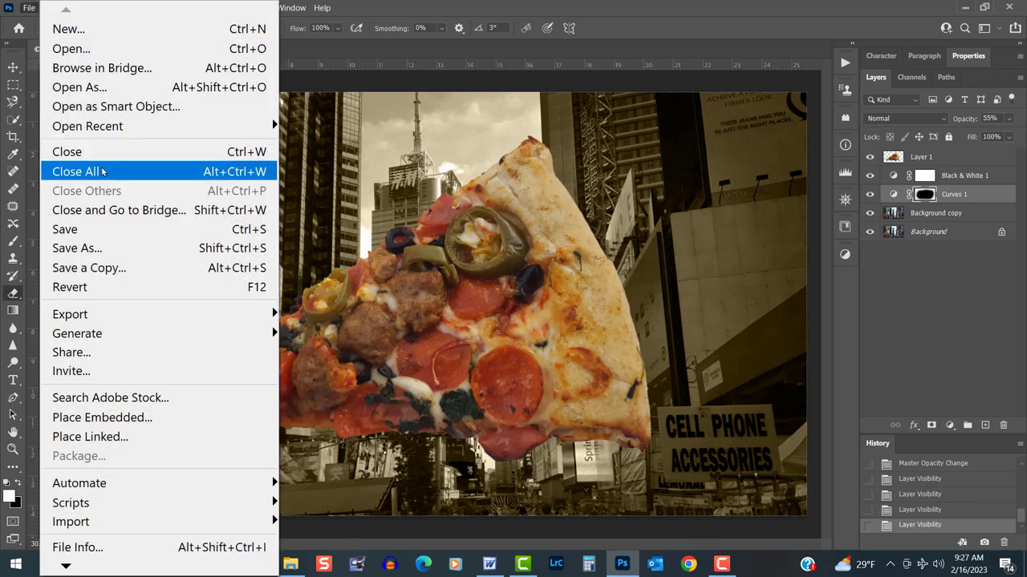
pyautogui.click(134, 255)
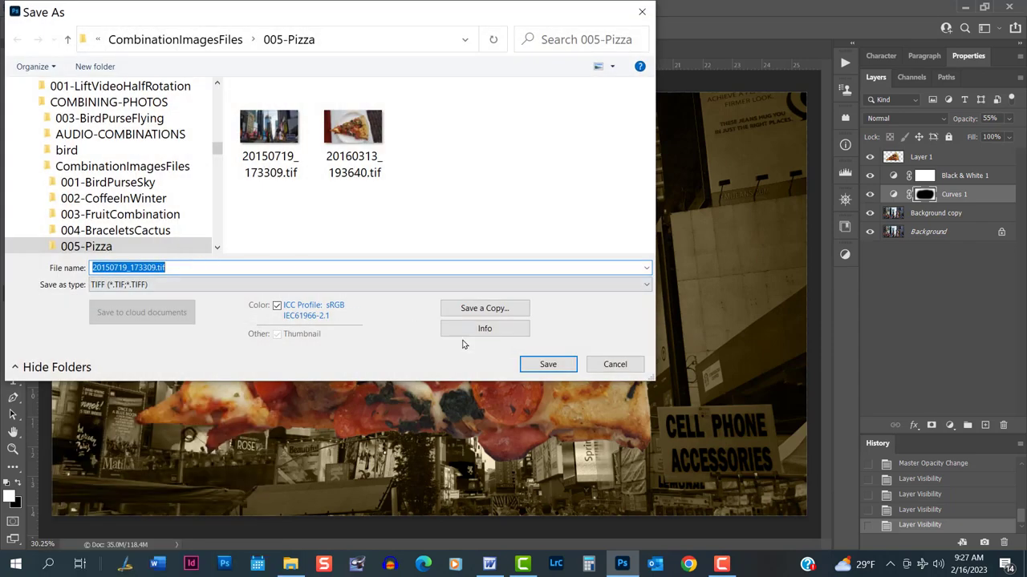
pyautogui.click(95, 267)
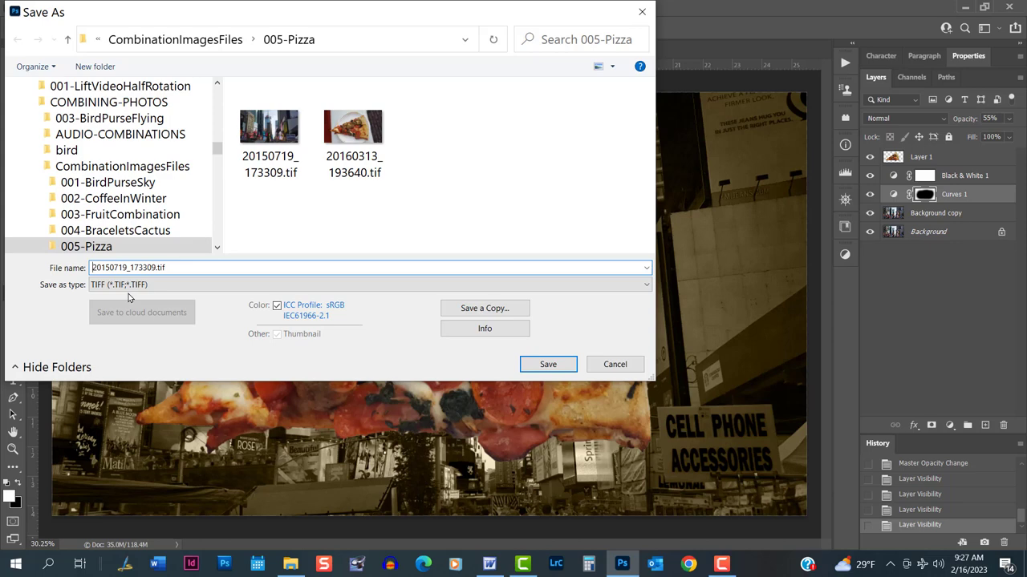
pyautogui.write('Pizz')
pyautogui.press('BackSpace')
pyautogui.press('BackSpace')
pyautogui.press('BackSpace')
pyautogui.press('BackSpace')
pyautogui.write('PizzaN')
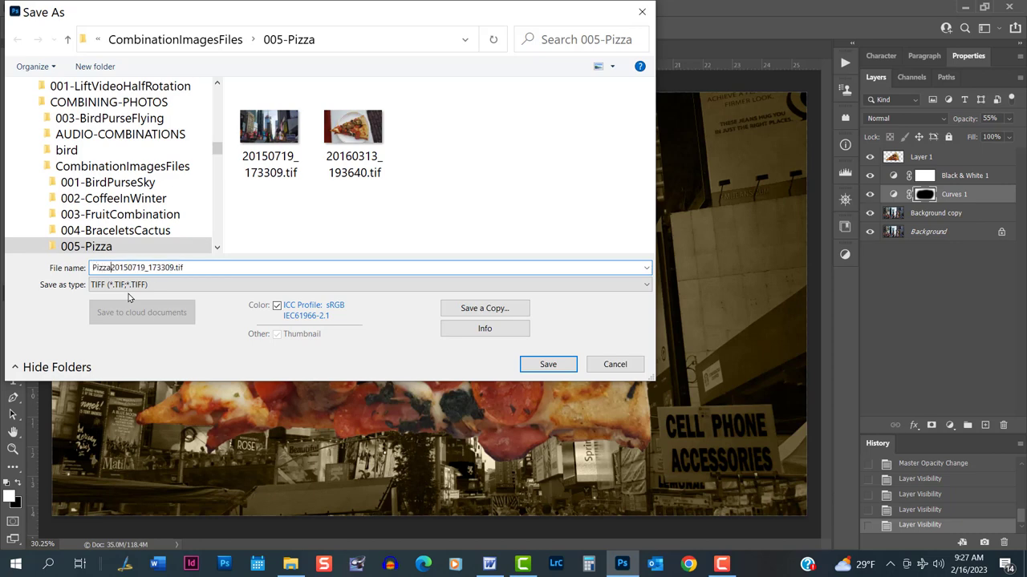
pyautogui.write('ewYork')
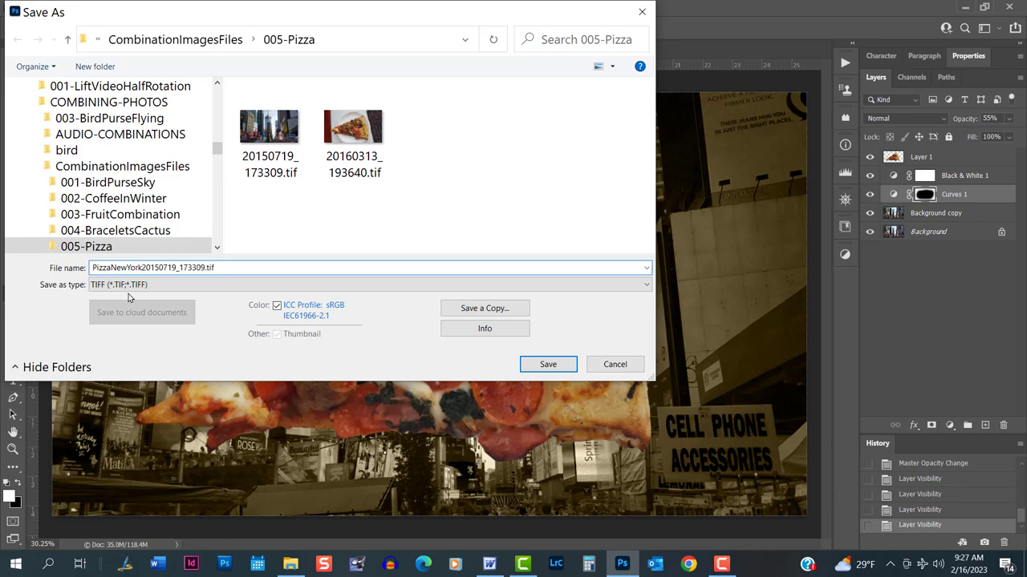
pyautogui.write('-')
pyautogui.click(550, 364)
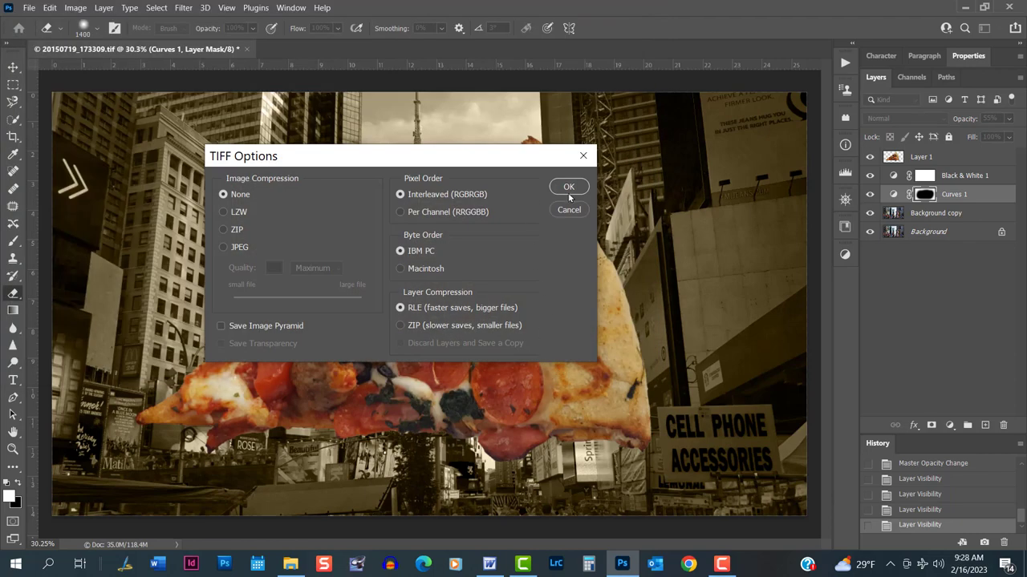
pyautogui.click(568, 191)
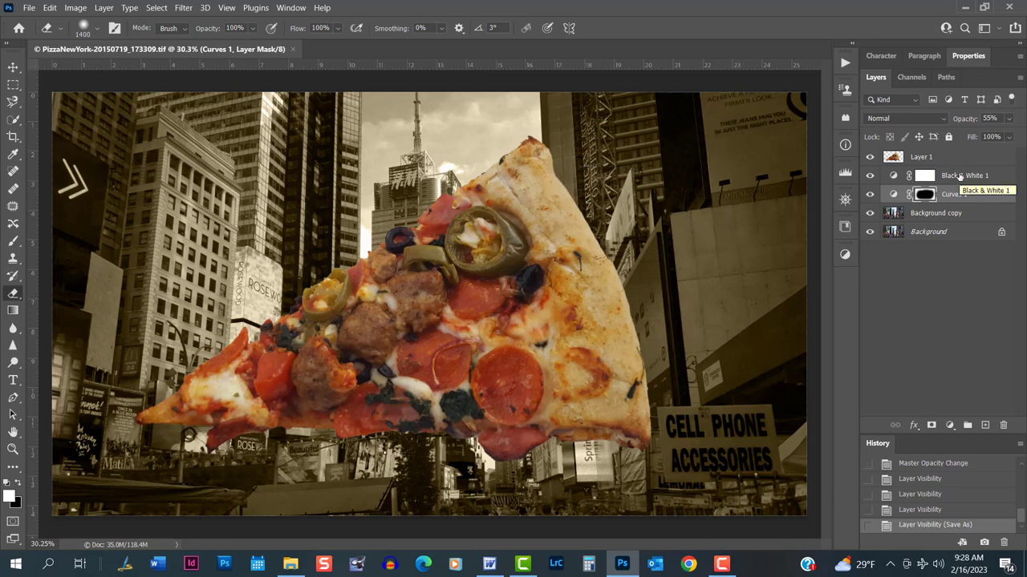
# Step: Move the Black & White 1 layer above Layer 1 so the pizza turns sepia
pyautogui.moveTo(998, 175); pyautogui.dragTo(1001, 137)
pyautogui.moveTo(1001, 147); pyautogui.dragTo(1002, 154)
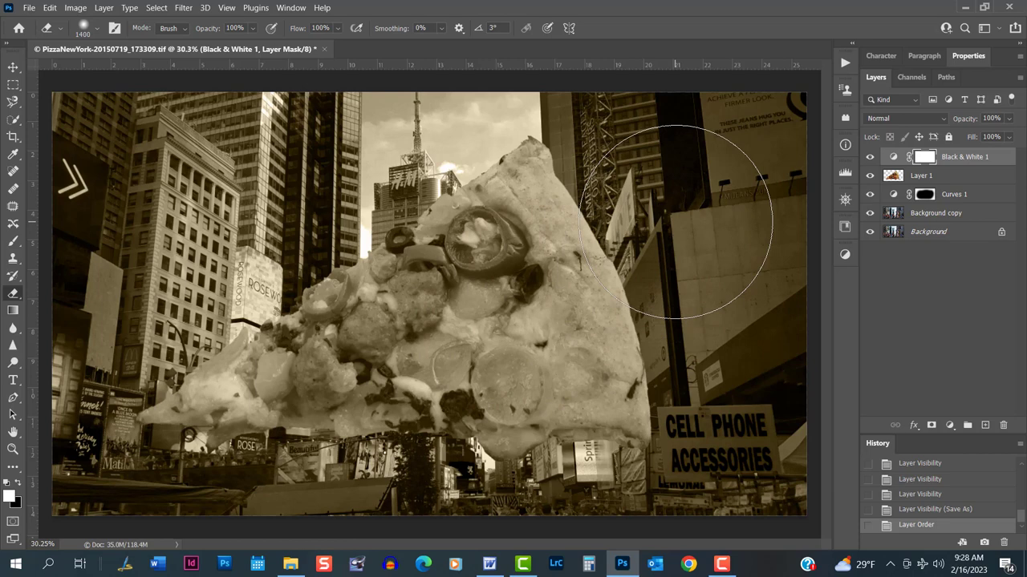
# Step: Merge Black & White 1 down into the pizza layer, Layer 1
pyautogui.rightClick(966, 158)
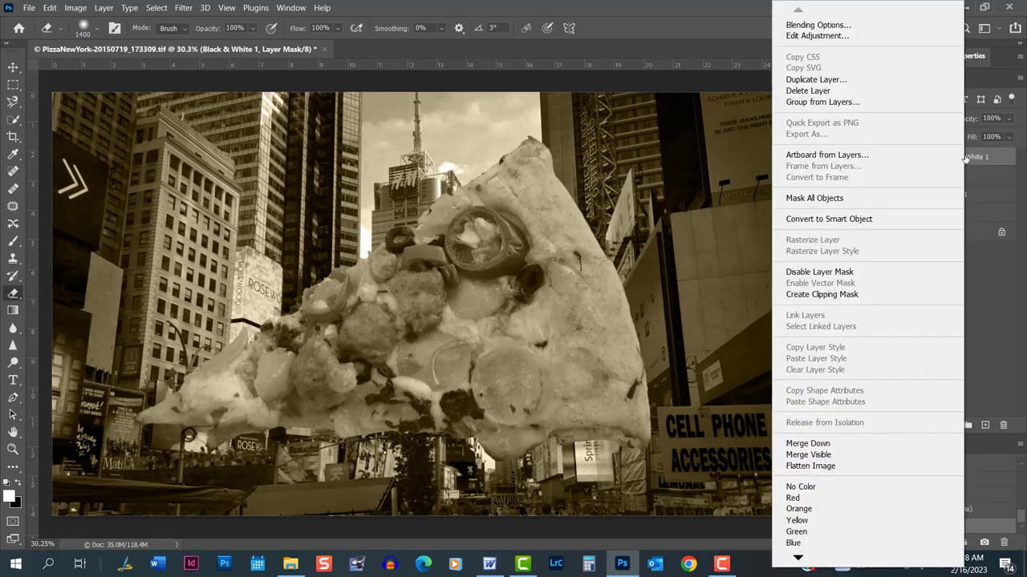
pyautogui.click(834, 445)
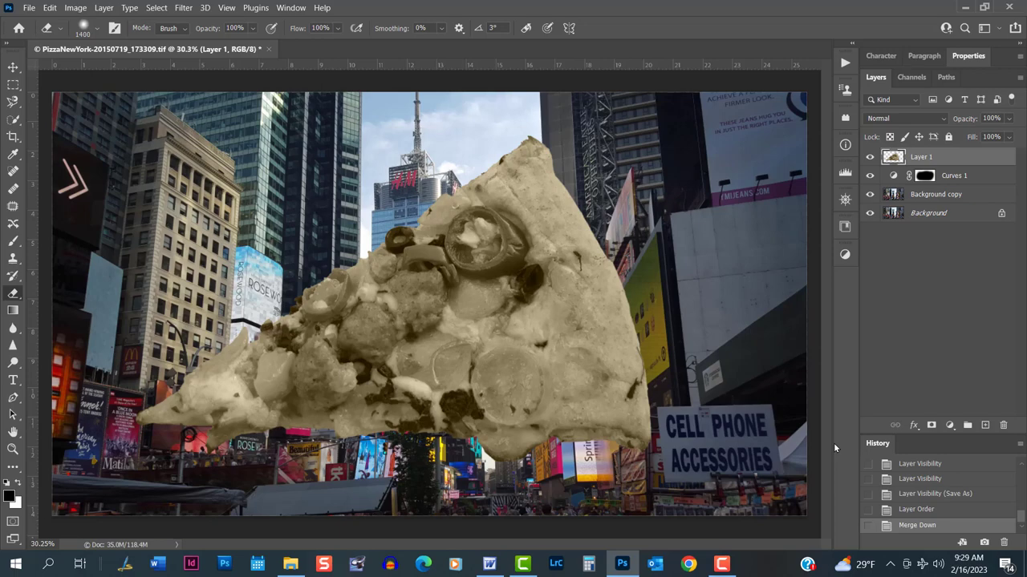
pyautogui.click(920, 494)
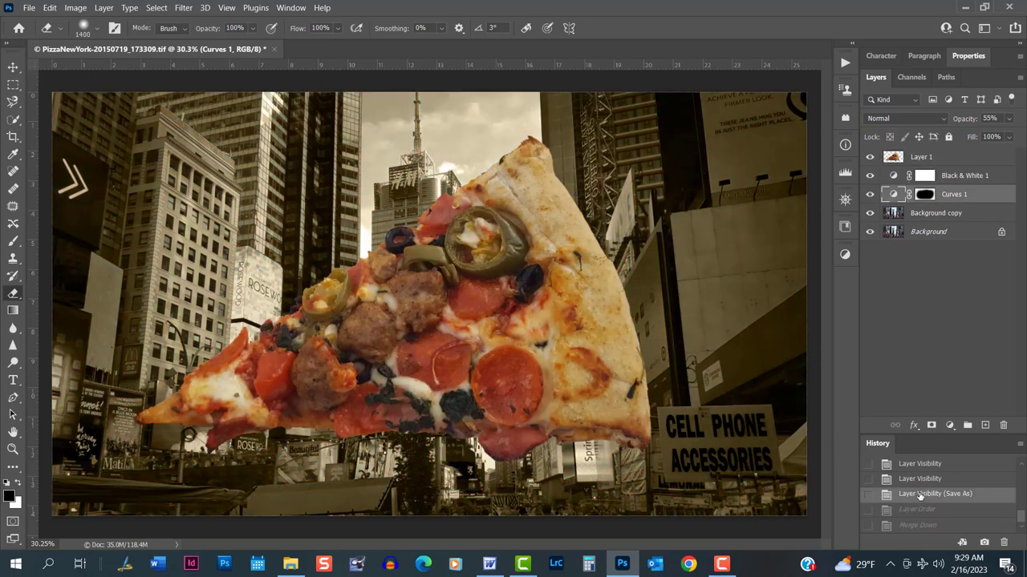